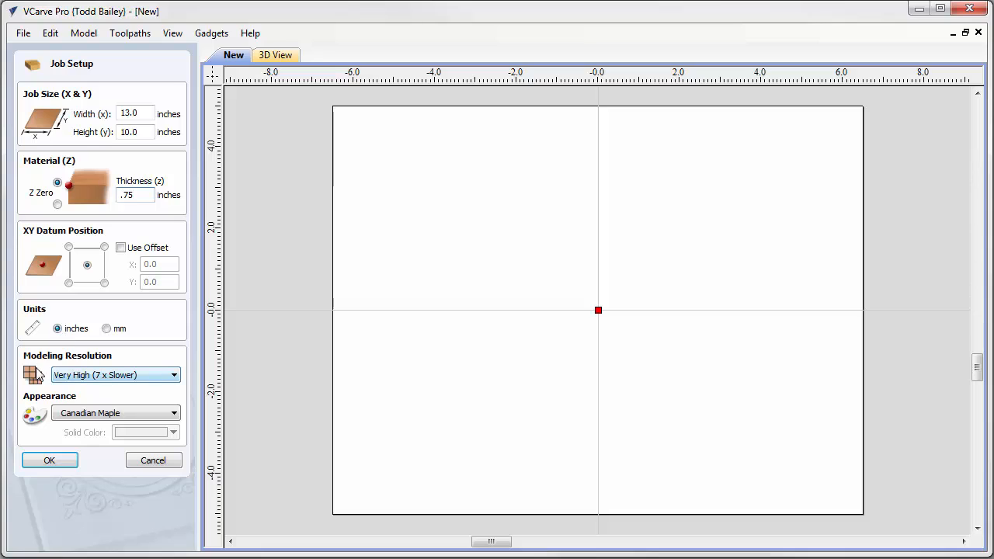
Step: Accept the job setup and place Button No.1 from the Design&Make folder Nursery Fun No.1 - Baby in the job
{"action": "left_click", "coordinate": [54, 460]}
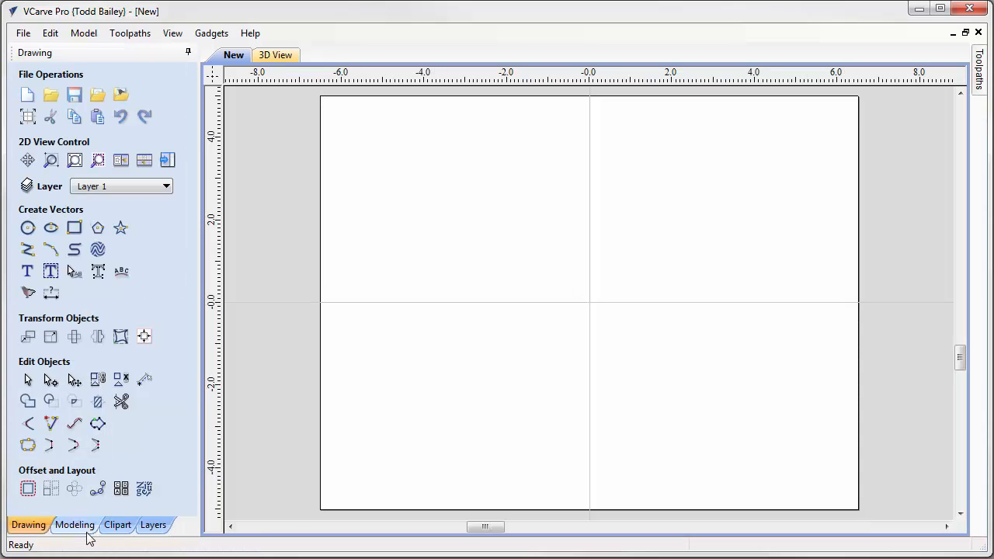
{"action": "left_click", "coordinate": [118, 527]}
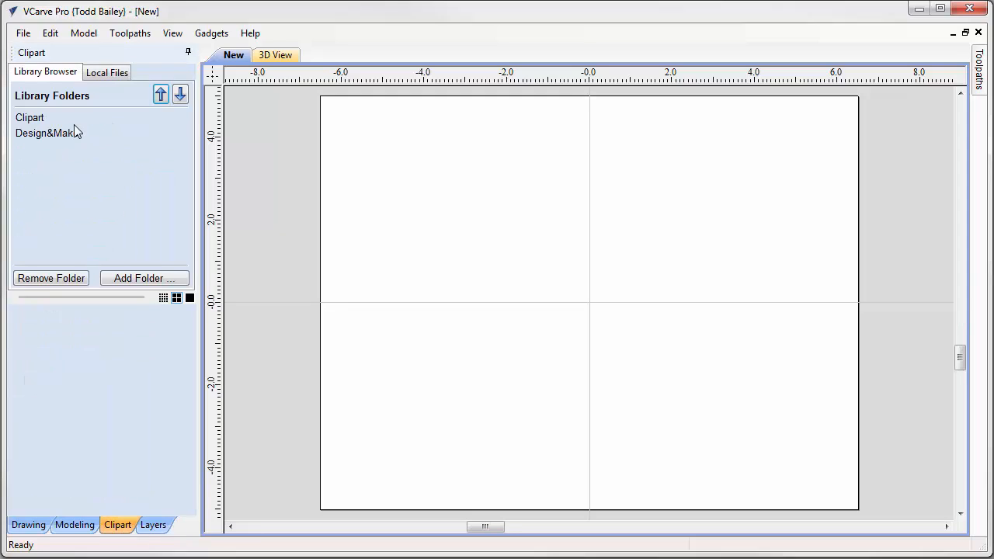
{"action": "left_click", "coordinate": [58, 135]}
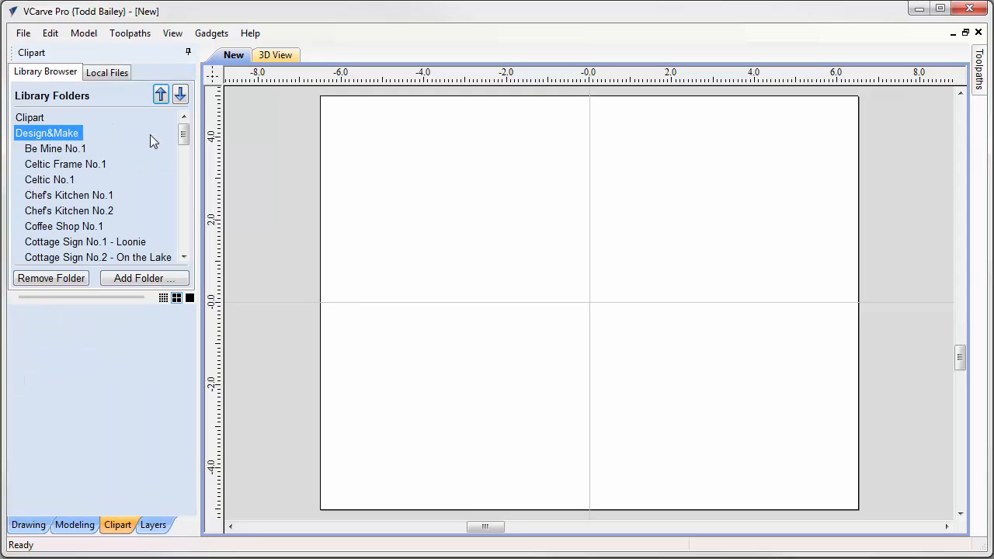
{"action": "left_click_drag", "start_coordinate": [184, 135], "coordinate": [184, 196]}
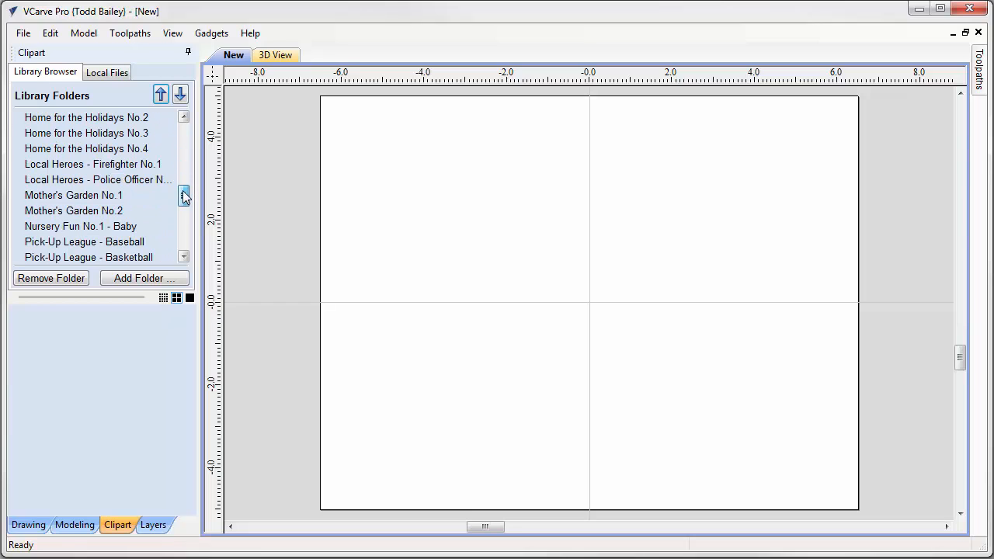
{"action": "left_click", "coordinate": [109, 227]}
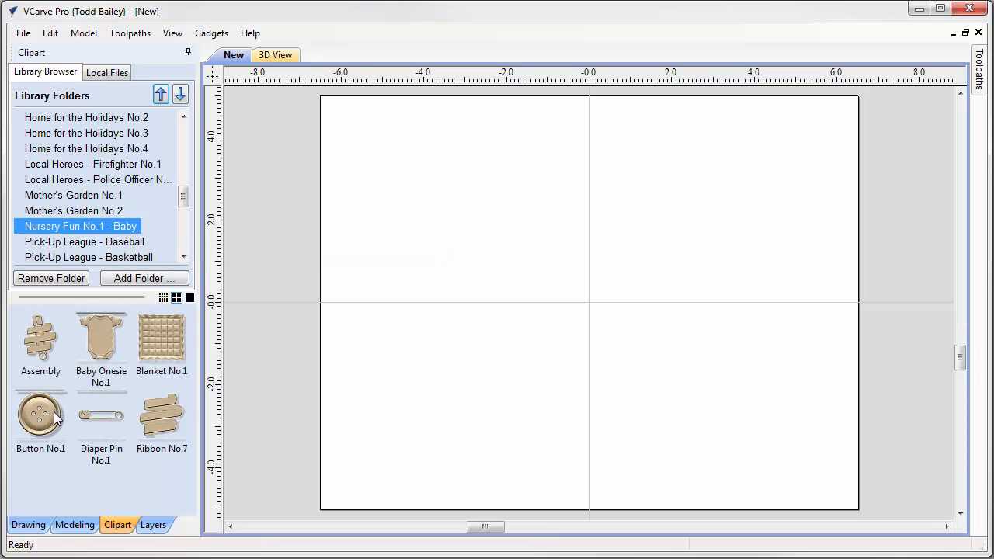
{"action": "double_click", "coordinate": [56, 420]}
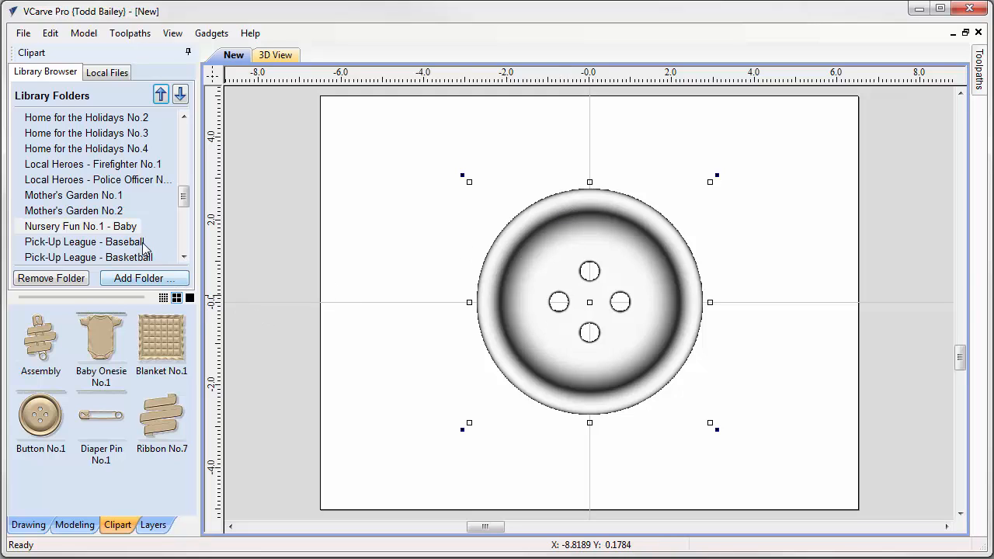
Step: Add the Ribbon clipart from the Heart and Ribbon folder to the job
{"action": "left_click_drag", "start_coordinate": [185, 198], "coordinate": [185, 178]}
{"action": "left_click", "coordinate": [144, 199]}
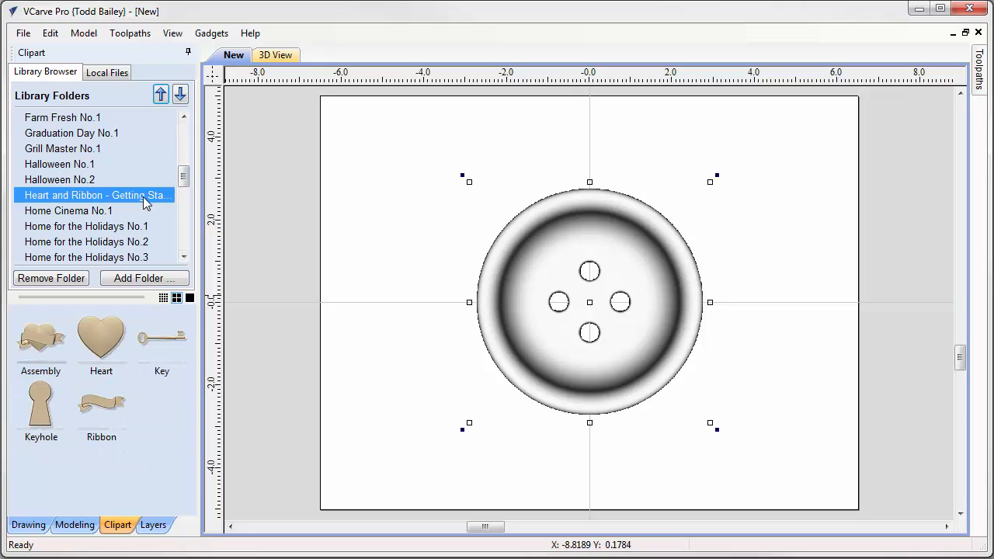
{"action": "double_click", "coordinate": [106, 410]}
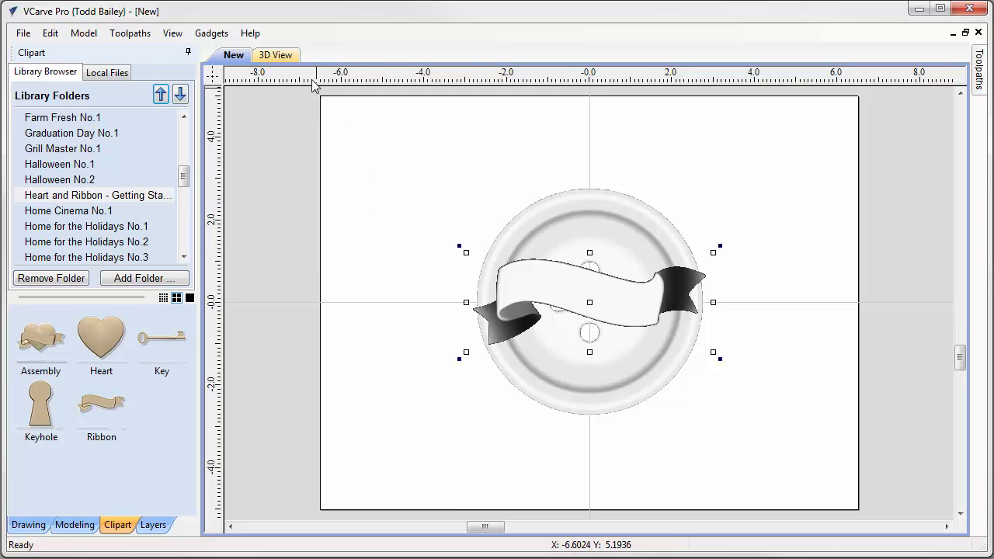
Step: Show the 2D and 3D views side by side and enlarge the ribbon to about 9.27 by 3.42 inches
{"action": "key", "text": "F4"}
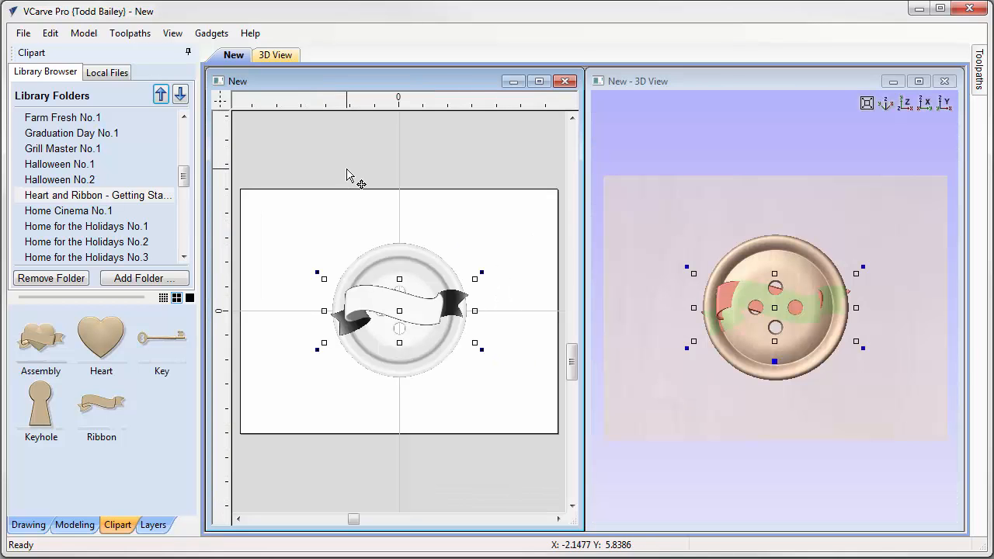
{"action": "left_click", "coordinate": [691, 342]}
{"action": "left_click_drag", "start_coordinate": [688, 346], "coordinate": [677, 352]}
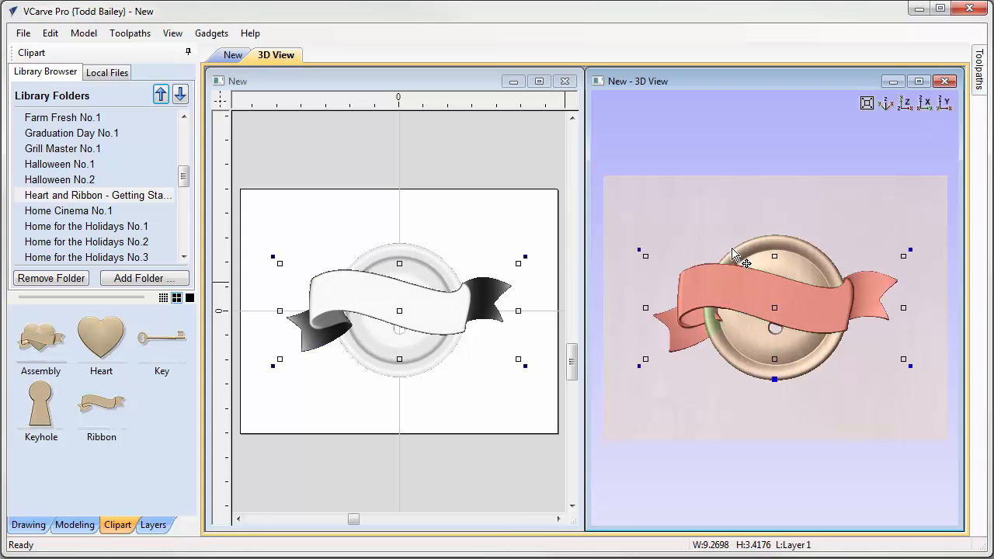
Step: Nudge the ribbon down across the lower half of the button and slightly to the right
{"action": "key", "text": "Down"}
{"action": "key", "text": "Down"}
{"action": "key", "text": "Down"}
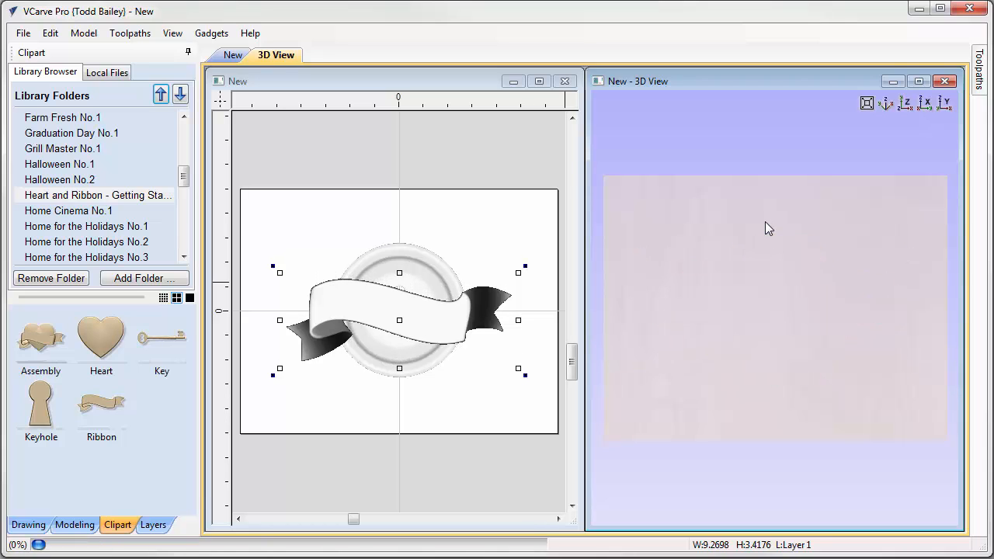
{"action": "key", "text": "Down"}
{"action": "key", "text": "Down"}
{"action": "key", "text": "Down"}
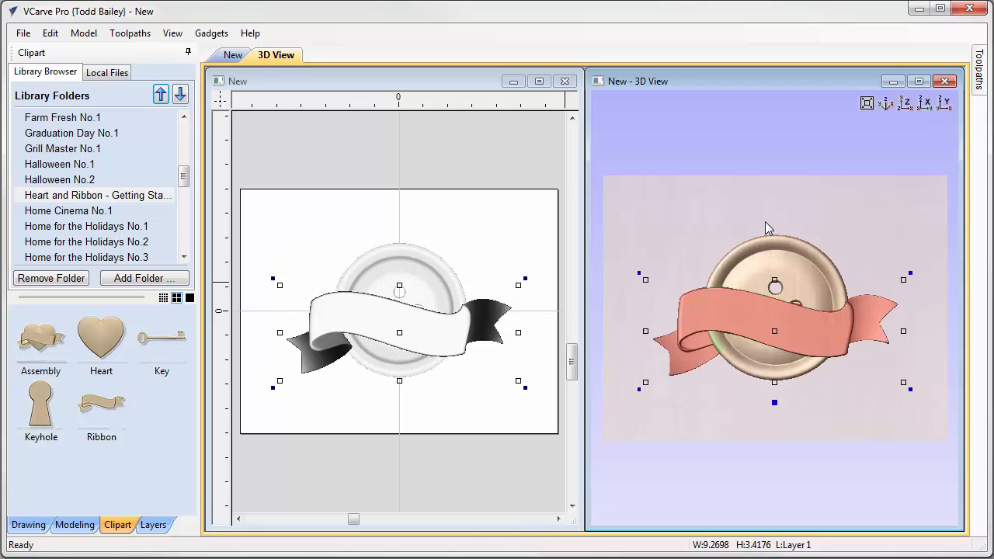
{"action": "key", "text": "Down"}
{"action": "key", "text": "Down"}
{"action": "key", "text": "Down"}
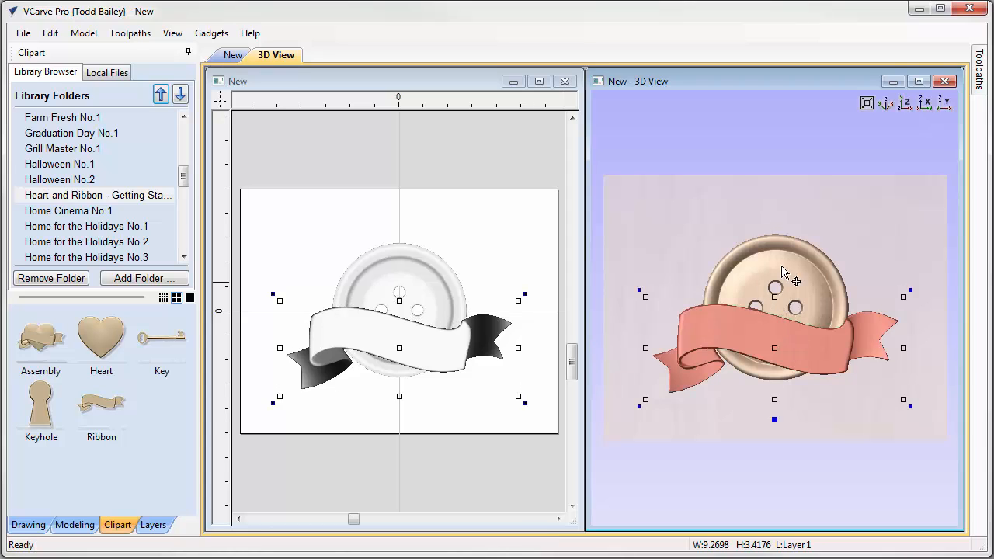
{"action": "key", "text": "Right"}
{"action": "key", "text": "Right"}
{"action": "key", "text": "Right"}
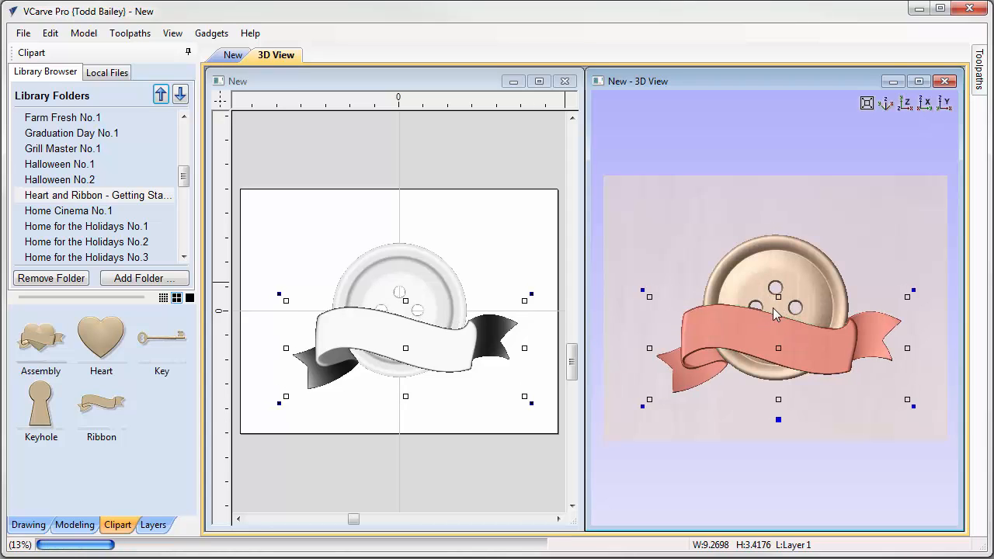
Step: Shrink the ribbon to about 8.97 by 3.31 inches, adjust its horizontal position over the button, and inspect the model at an angle
{"action": "left_click", "coordinate": [908, 396]}
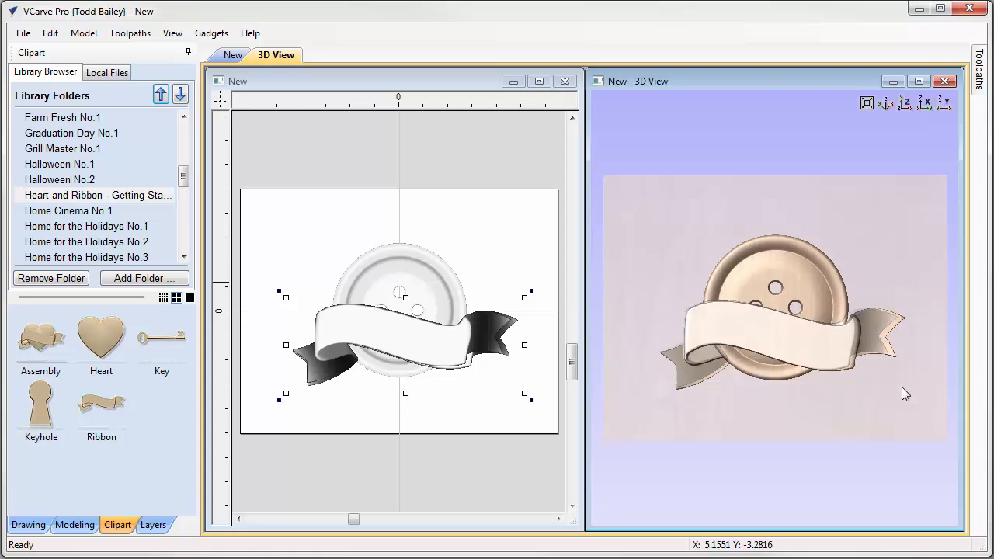
{"action": "key", "text": "Right"}
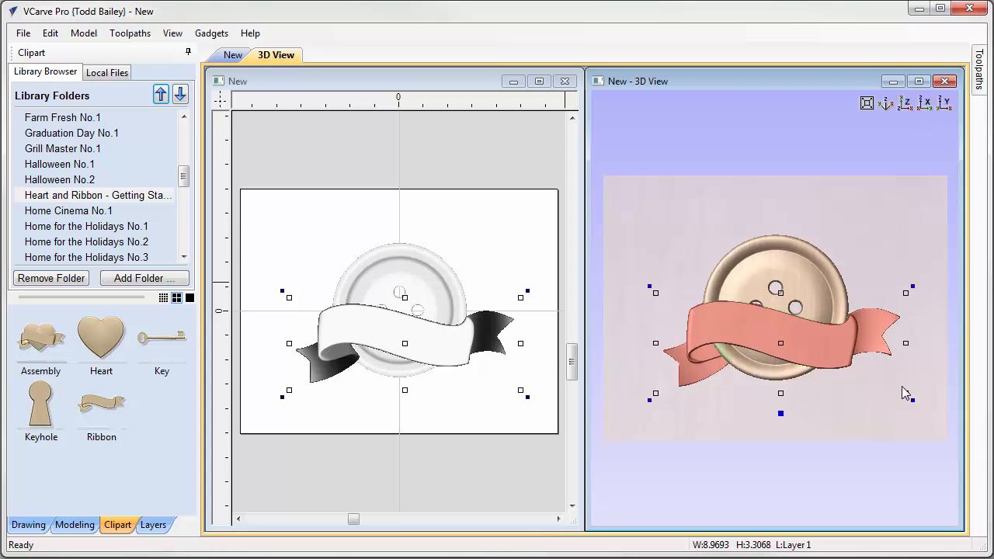
{"action": "key", "text": "Left"}
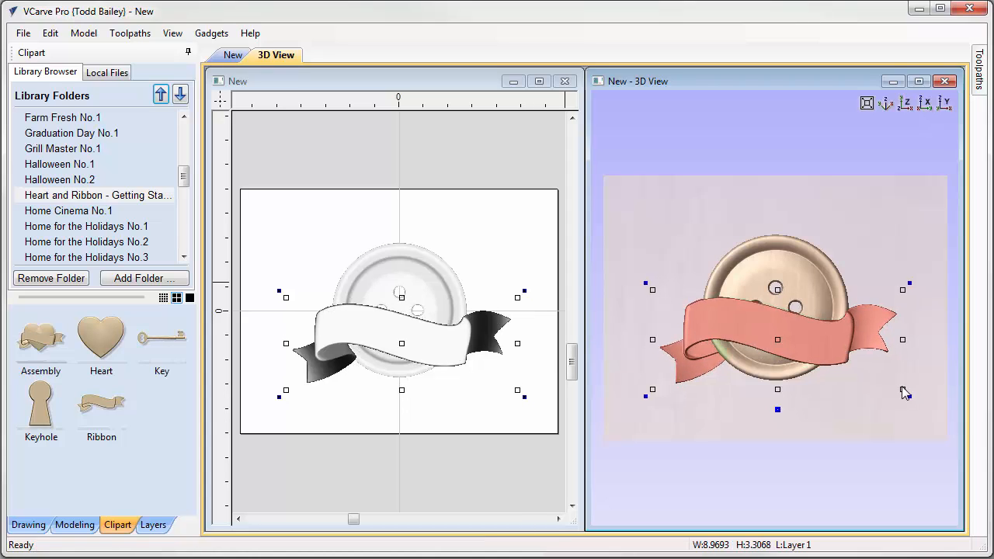
{"action": "left_click", "coordinate": [737, 436]}
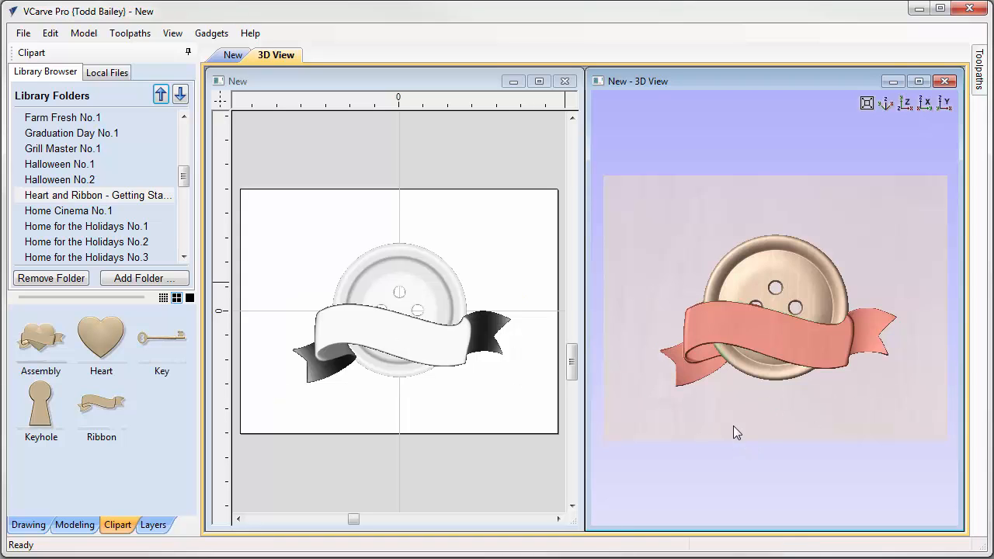
{"action": "left_click_drag", "start_coordinate": [678, 443], "coordinate": [798, 370]}
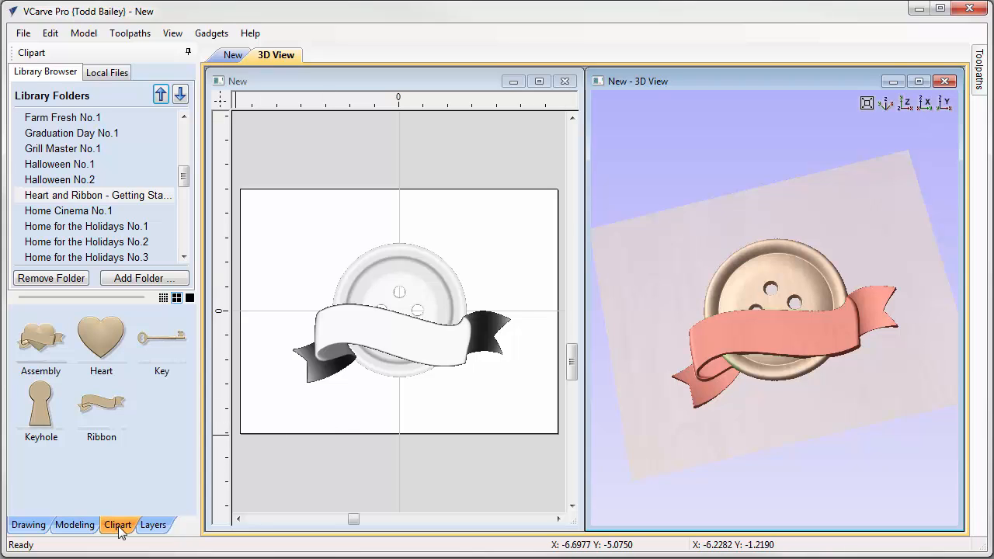
Step: Group the Ribbon and Button No.1 components and check the group's contents
{"action": "left_click", "coordinate": [85, 526]}
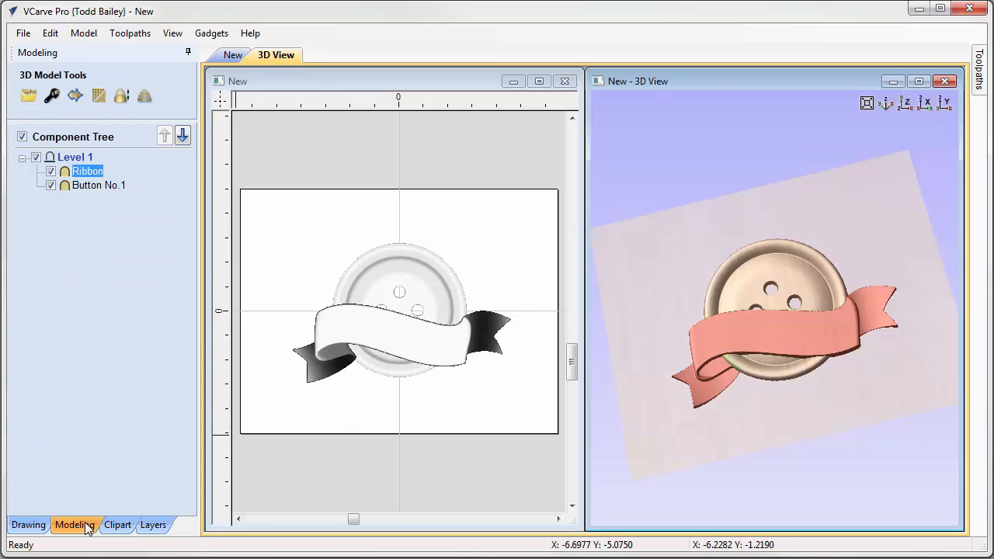
{"action": "left_click", "coordinate": [89, 188], "text": "ctrl"}
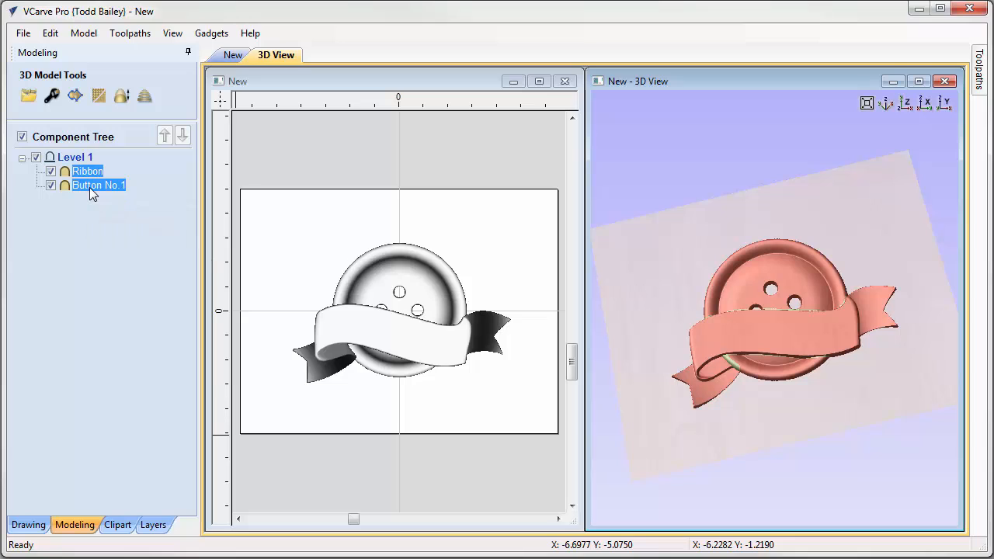
{"action": "right_click", "coordinate": [89, 187]}
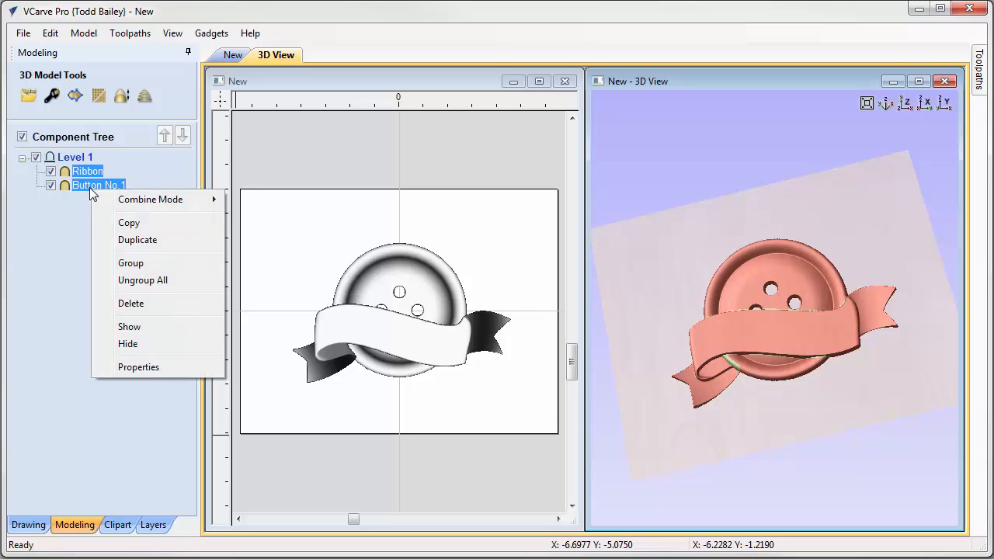
{"action": "left_click", "coordinate": [124, 265]}
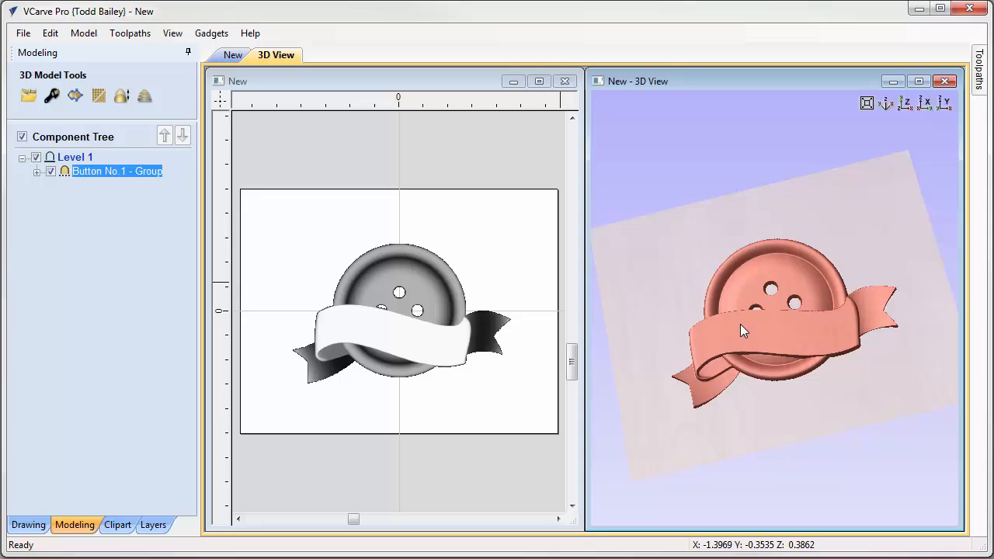
{"action": "left_click", "coordinate": [37, 171]}
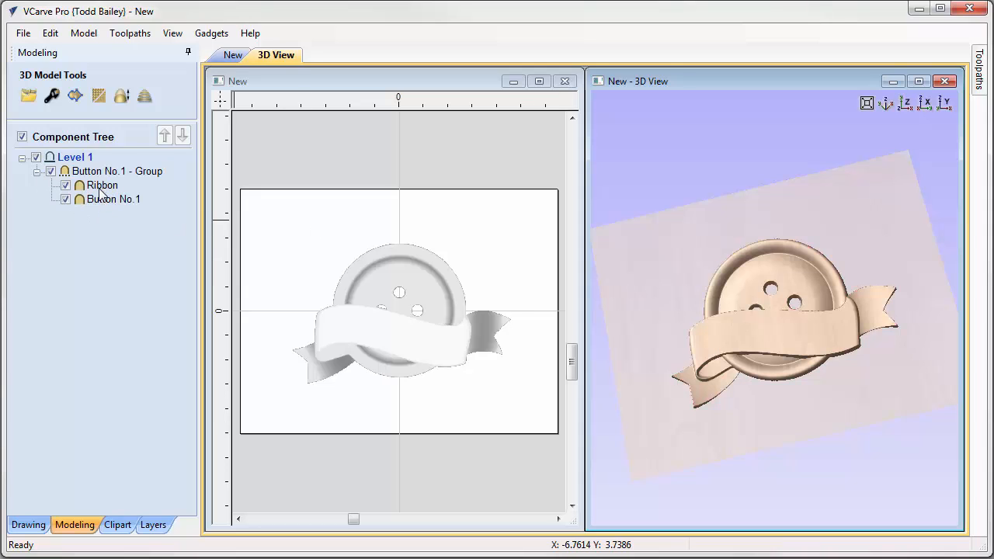
{"action": "left_click", "coordinate": [37, 172]}
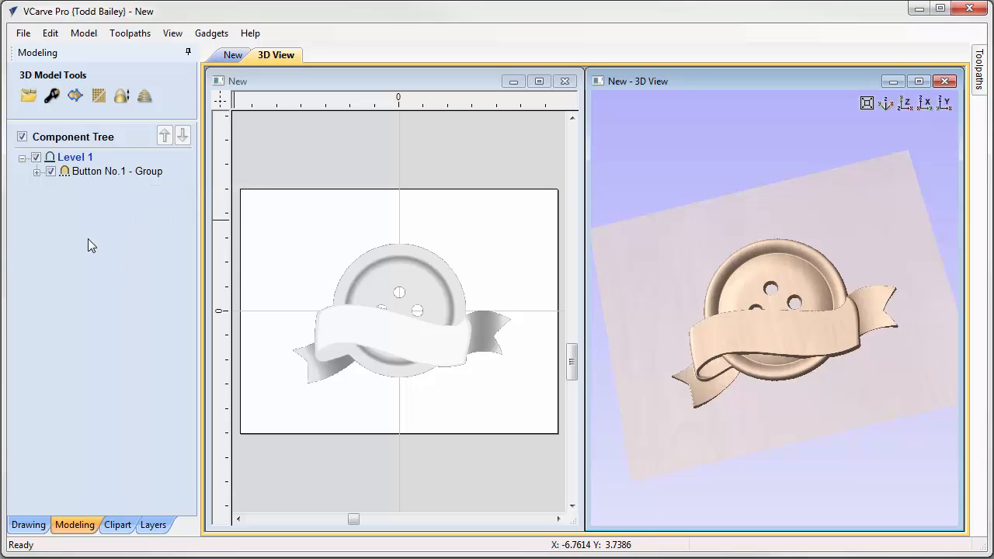
Step: Add the Plaque No.1 clipart from the Pub Sign No.1 folder to the job
{"action": "left_click", "coordinate": [117, 524]}
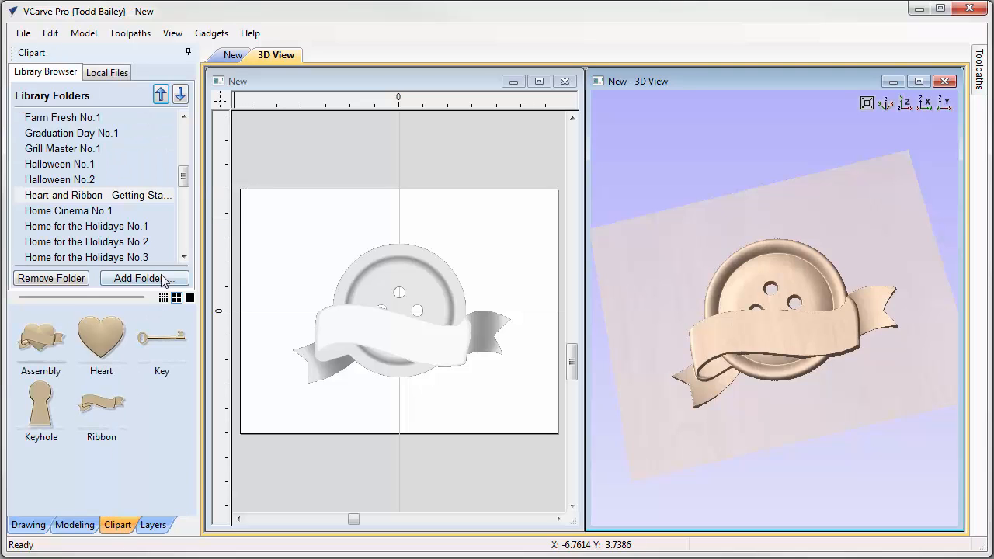
{"action": "left_click_drag", "start_coordinate": [184, 177], "coordinate": [183, 223]}
{"action": "left_click", "coordinate": [80, 211]}
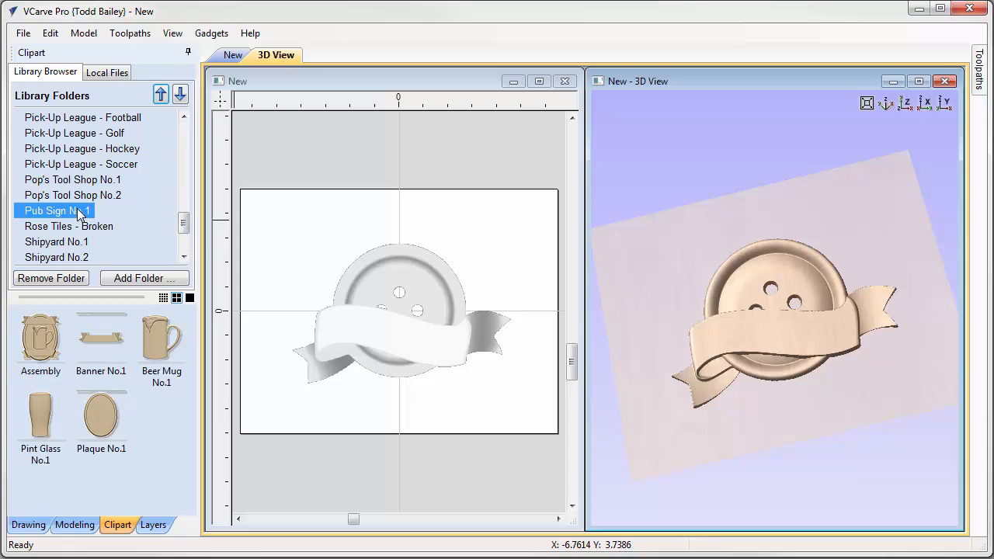
{"action": "double_click", "coordinate": [111, 423]}
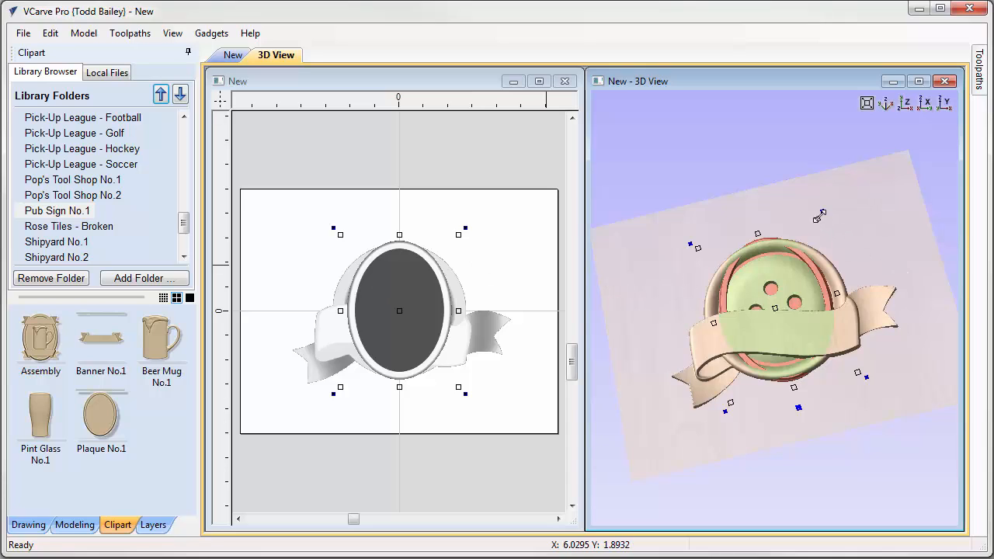
Step: Enlarge the plaque into a horizontal oval about 12.6 by 9.53 inches and view it from above in a maximized 3D view
{"action": "left_click_drag", "start_coordinate": [823, 212], "coordinate": [949, 398]}
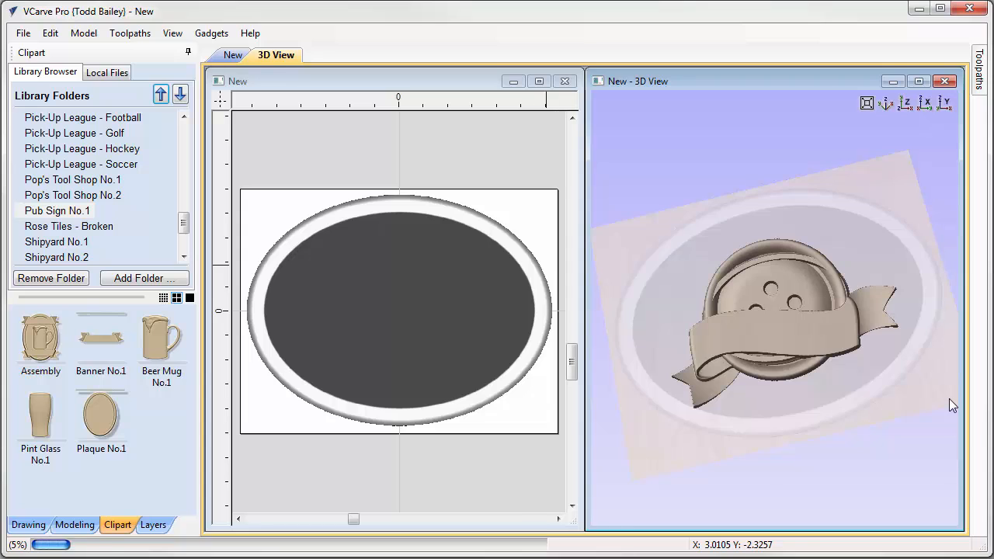
{"action": "left_click", "coordinate": [919, 82]}
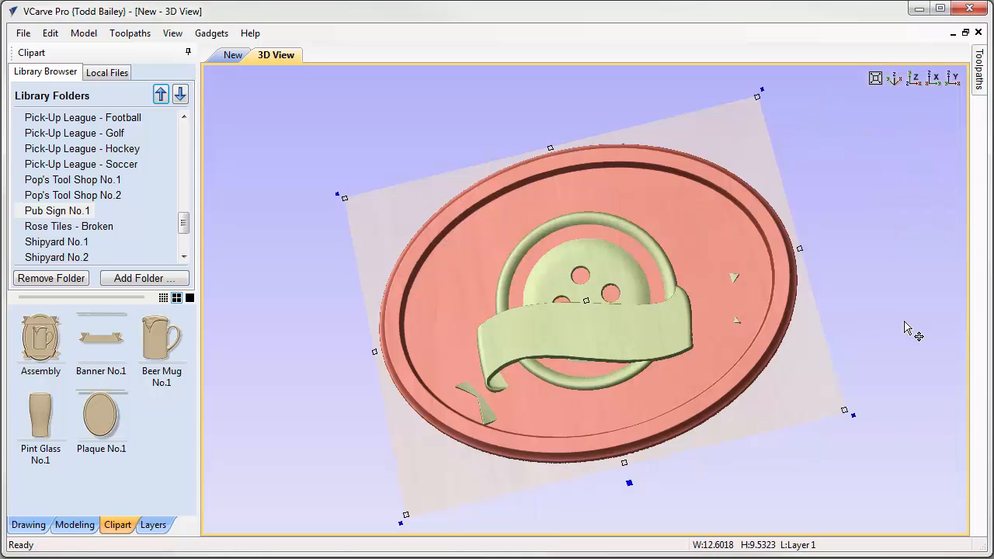
{"action": "left_click", "coordinate": [914, 78]}
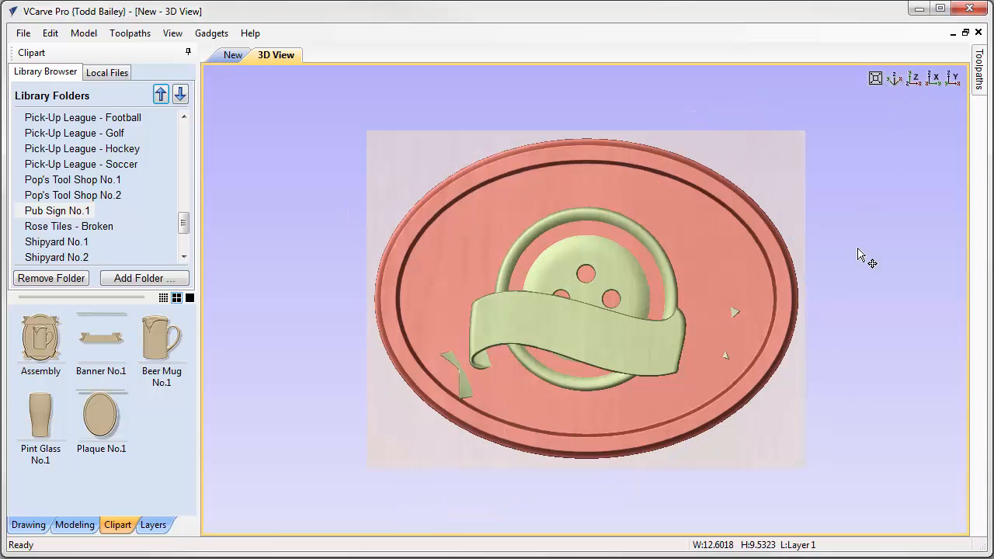
{"action": "left_click", "coordinate": [865, 253]}
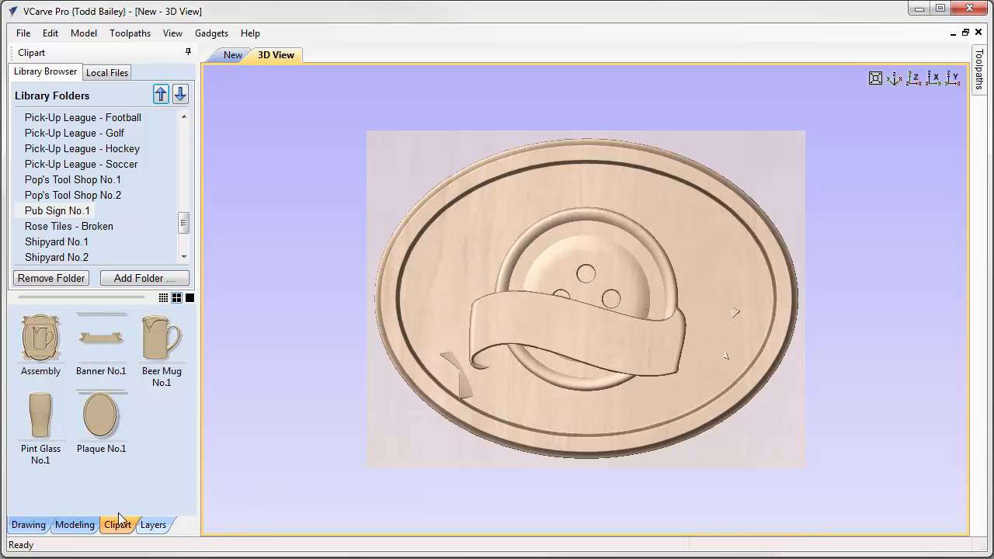
Step: Change the combine mode of the grouped button and ribbon in the component tree
{"action": "left_click", "coordinate": [70, 527]}
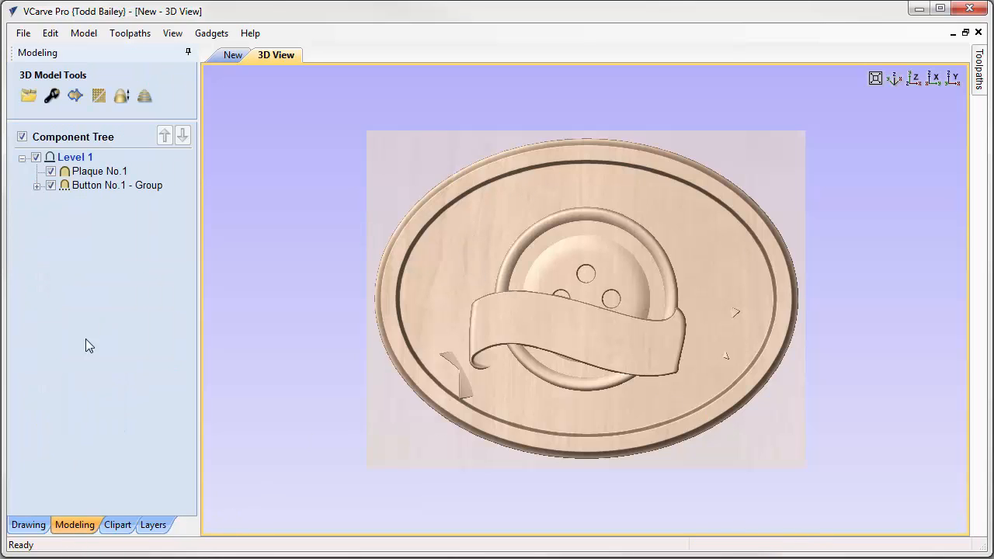
{"action": "right_click", "coordinate": [80, 186]}
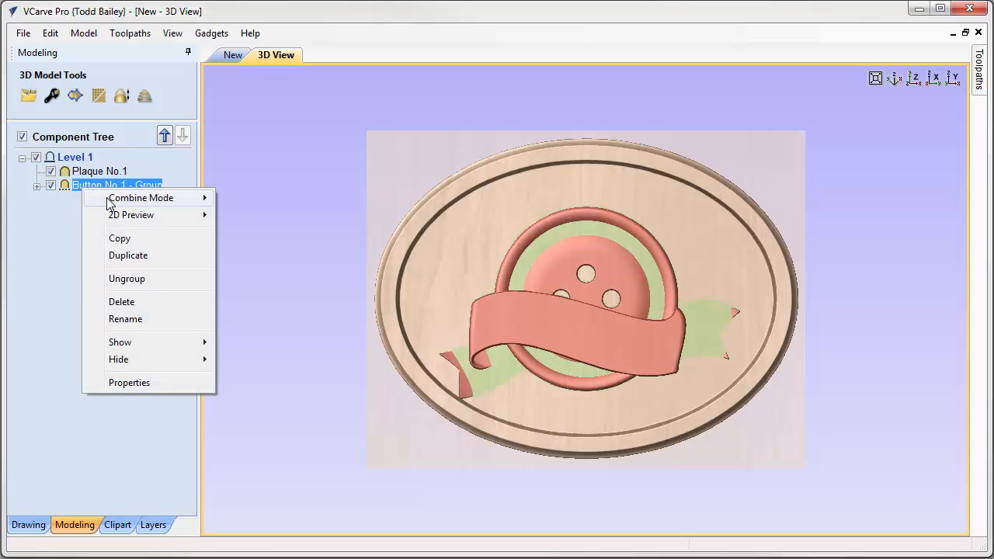
{"action": "mouse_move", "coordinate": [112, 198]}
{"action": "left_click", "coordinate": [61, 199]}
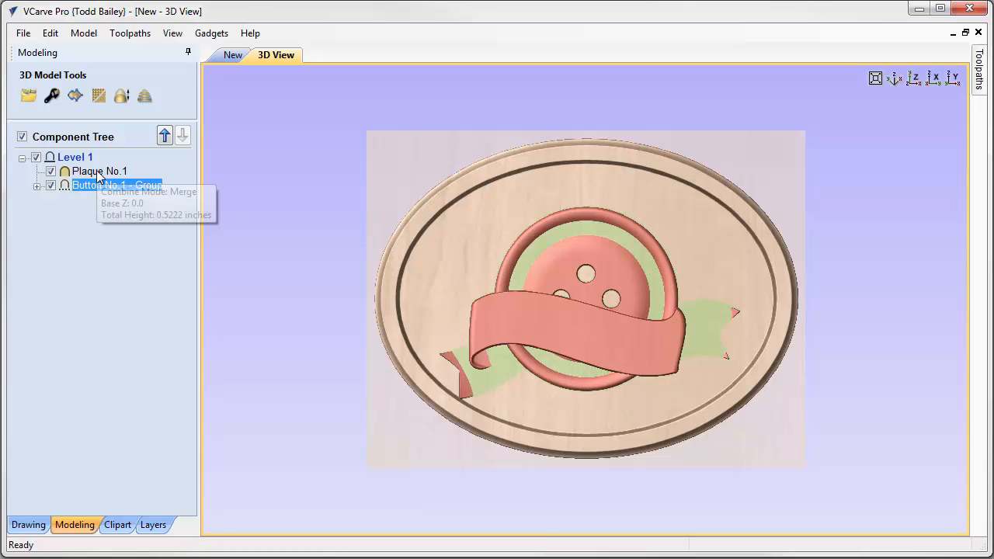
Step: Reorder the component tree so that Plaque No.1 sits below the button and ribbon group
{"action": "left_click_drag", "start_coordinate": [97, 173], "coordinate": [97, 191]}
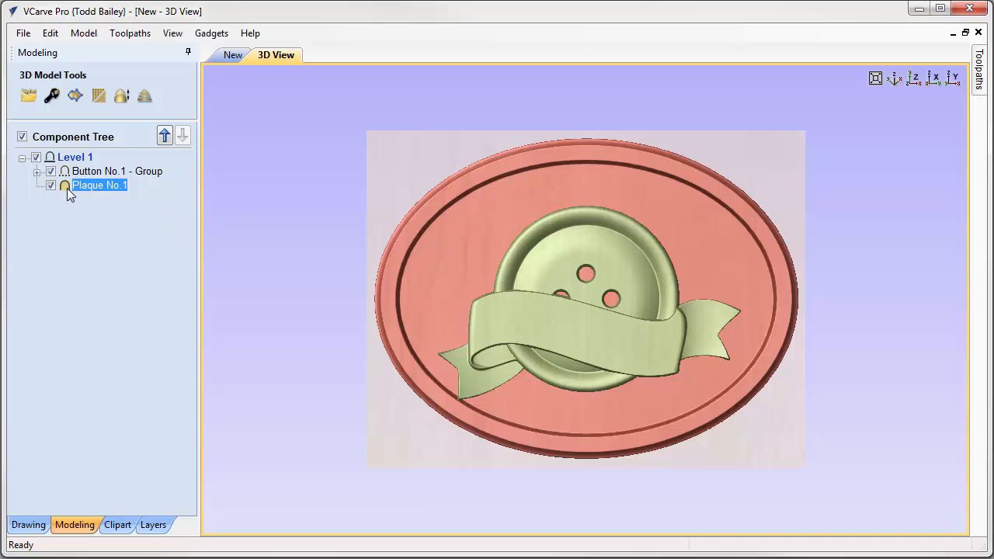
{"action": "mouse_move", "coordinate": [80, 188]}
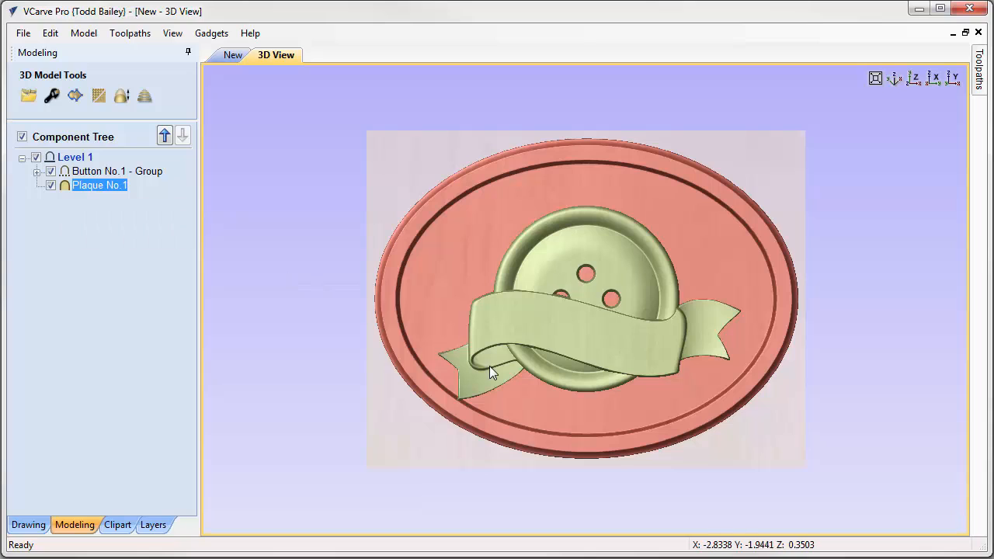
{"action": "left_click", "coordinate": [601, 336]}
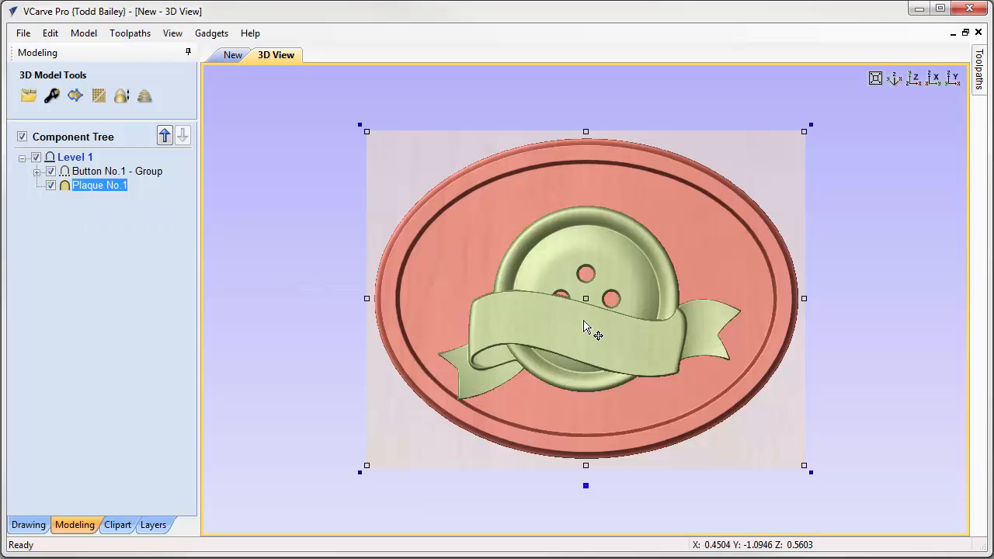
Step: Move the button and ribbon group higher on the plaque and shrink it to about 7.35 by 4.73 inches
{"action": "left_click", "coordinate": [108, 172]}
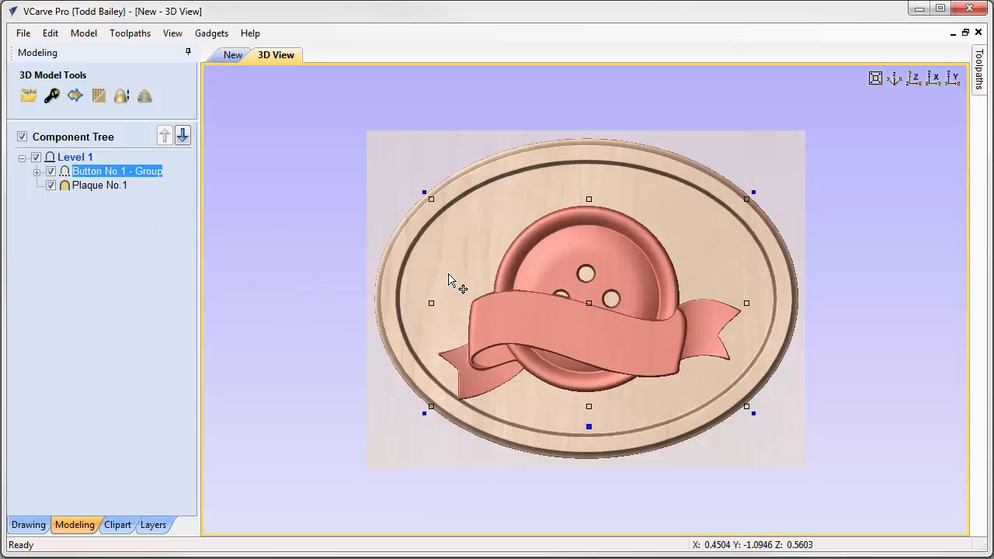
{"action": "left_click", "coordinate": [594, 298]}
{"action": "left_click_drag", "start_coordinate": [591, 273], "coordinate": [594, 265]}
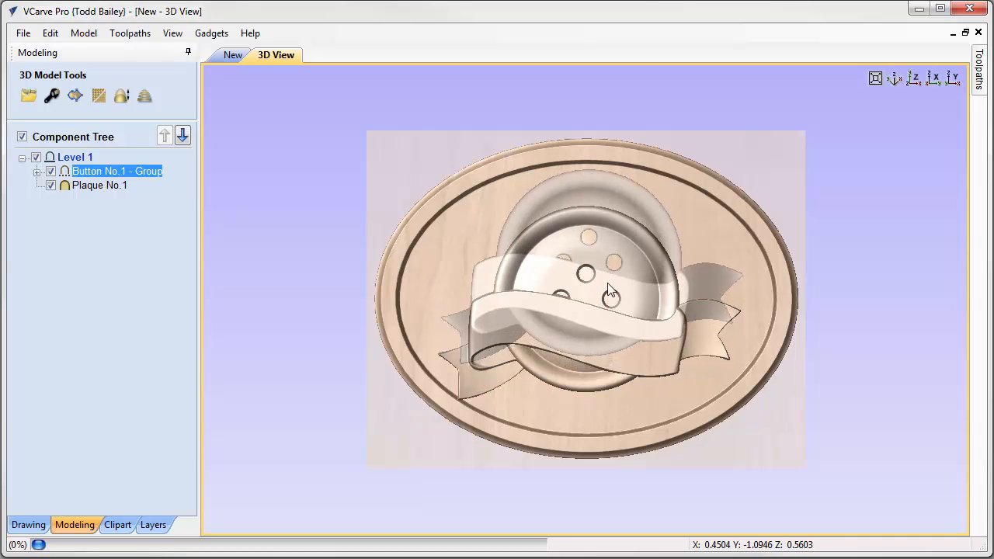
{"action": "left_click", "coordinate": [750, 371]}
{"action": "left_click_drag", "start_coordinate": [731, 352], "coordinate": [718, 346]}
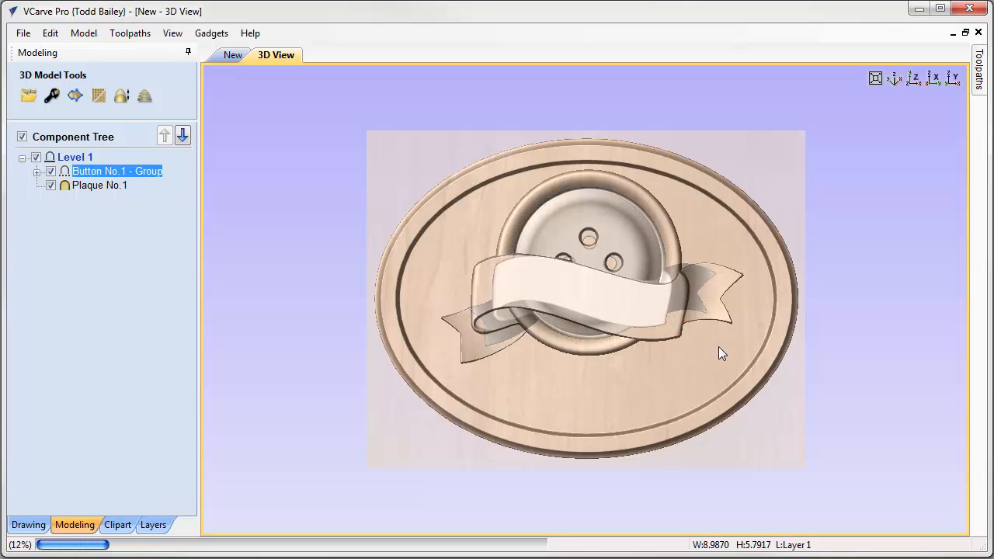
Step: Nudge the button and ribbon group into the upper half of the plaque, fine-tuning its vertical and horizontal position
{"action": "key", "text": "Up"}
{"action": "key", "text": "Up"}
{"action": "key", "text": "Up"}
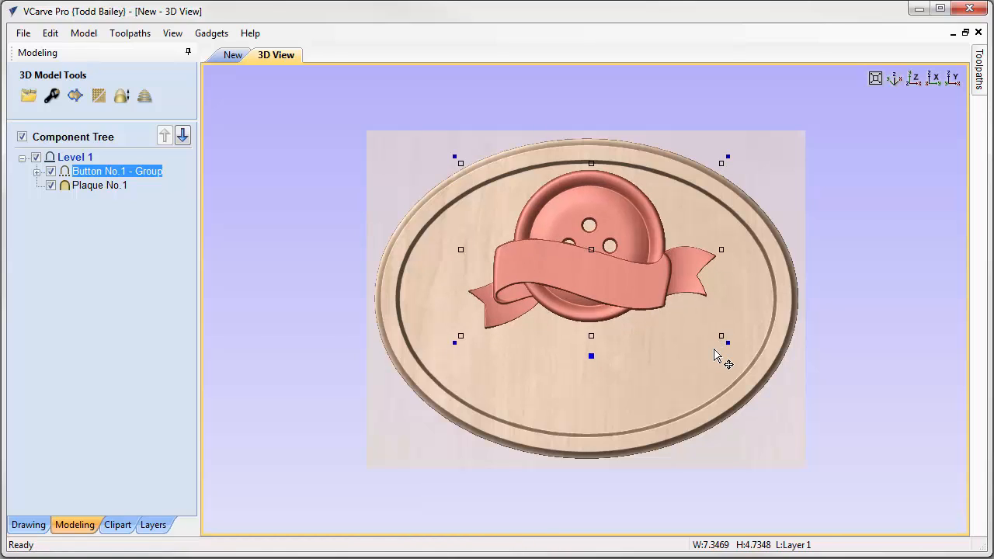
{"action": "key", "text": "Down"}
{"action": "key", "text": "Left"}
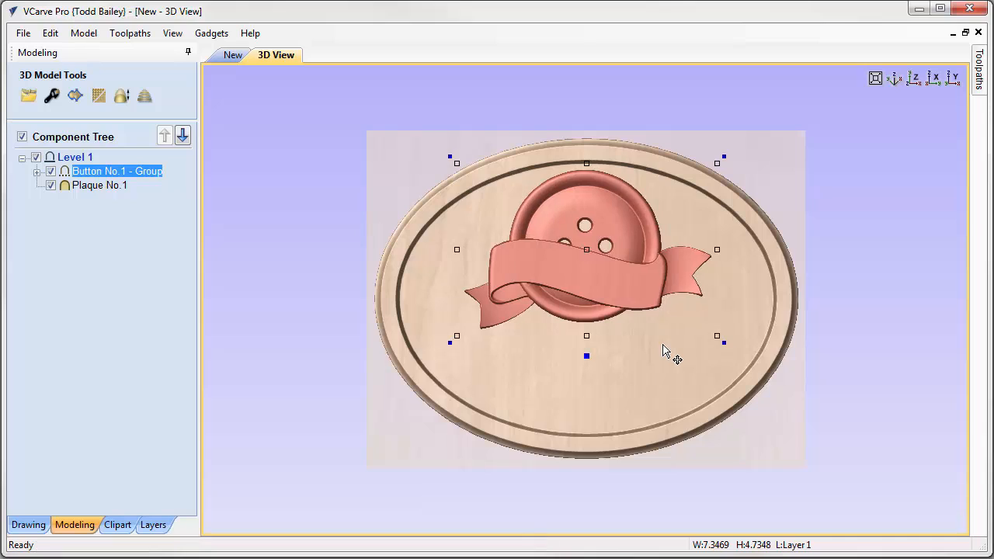
{"action": "key", "text": "Right"}
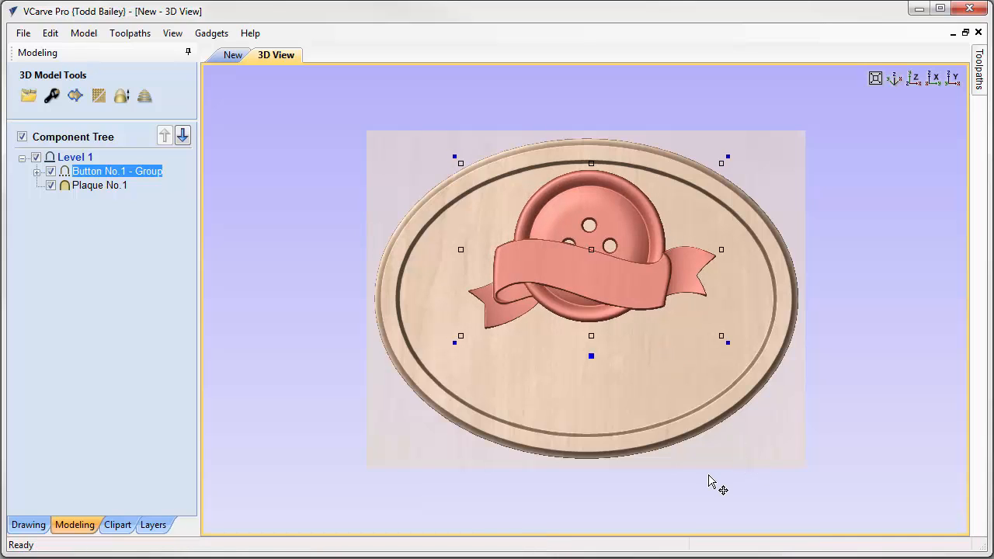
{"action": "left_click", "coordinate": [708, 475]}
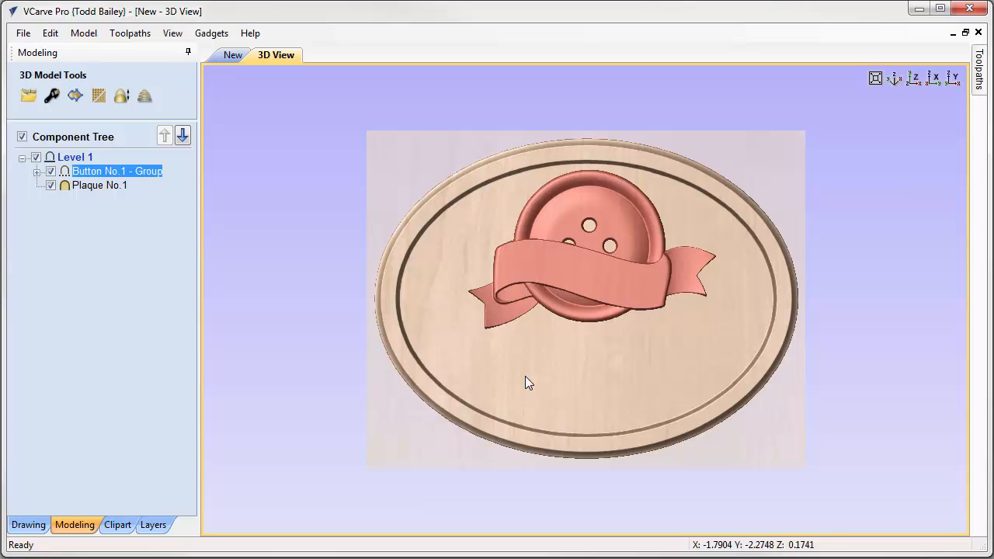
Step: Open the component properties of the plaque and set its shape height to 0.5 inches
{"action": "left_click", "coordinate": [485, 419]}
{"action": "left_click", "coordinate": [485, 418]}
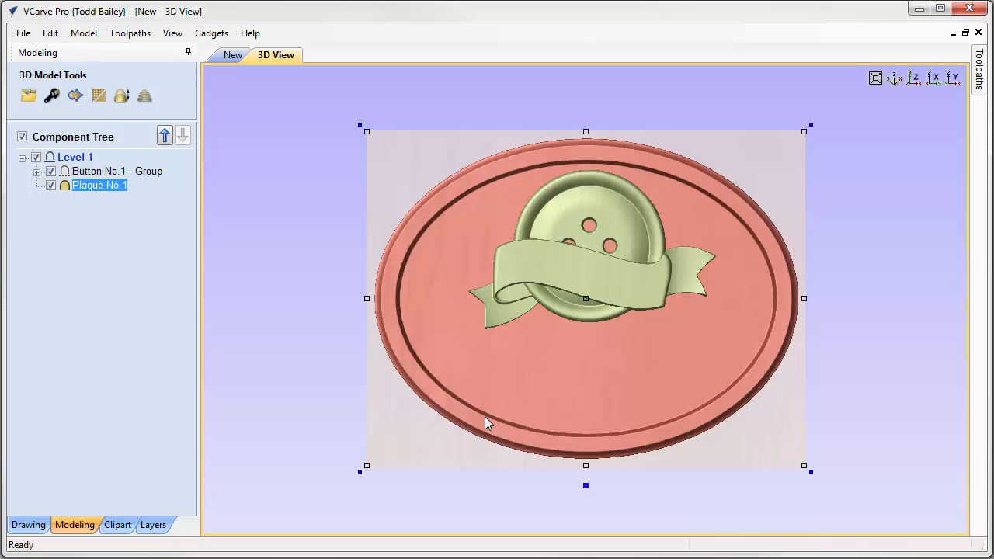
{"action": "left_click", "coordinate": [586, 485]}
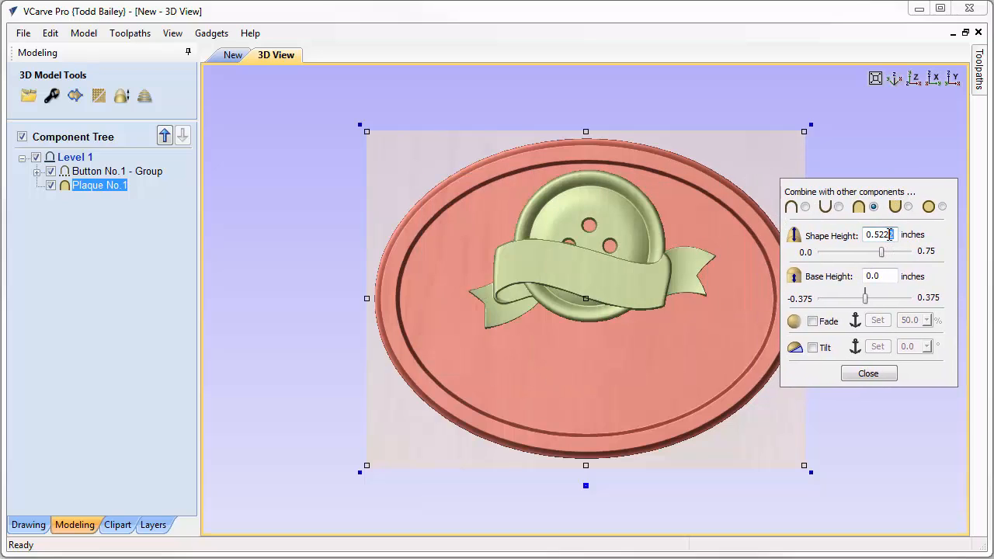
{"action": "key", "text": "BackSpace"}
{"action": "left_click", "coordinate": [632, 275]}
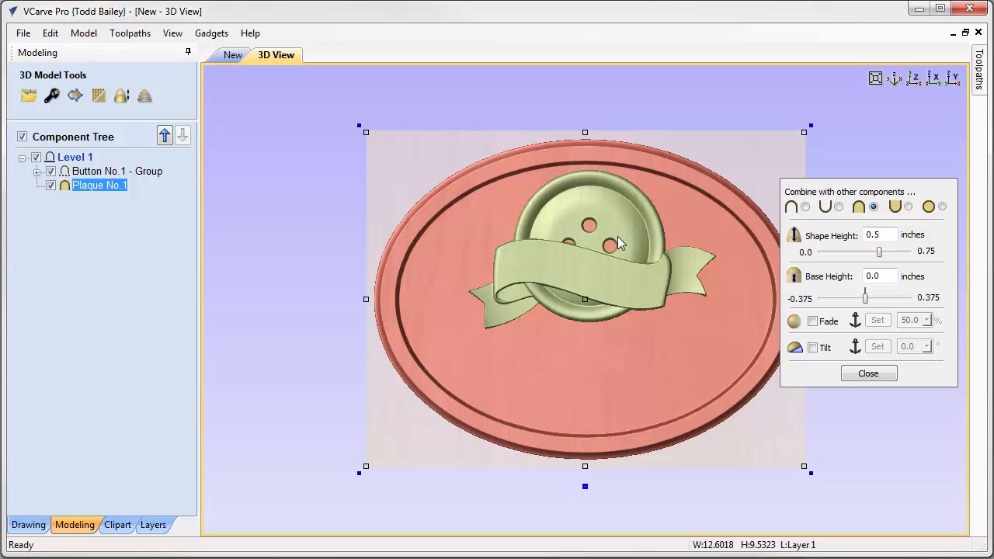
Step: Review the group's shape height with the 2D view and a top-down 3D view side by side, and close the component properties
{"action": "left_click", "coordinate": [87, 174]}
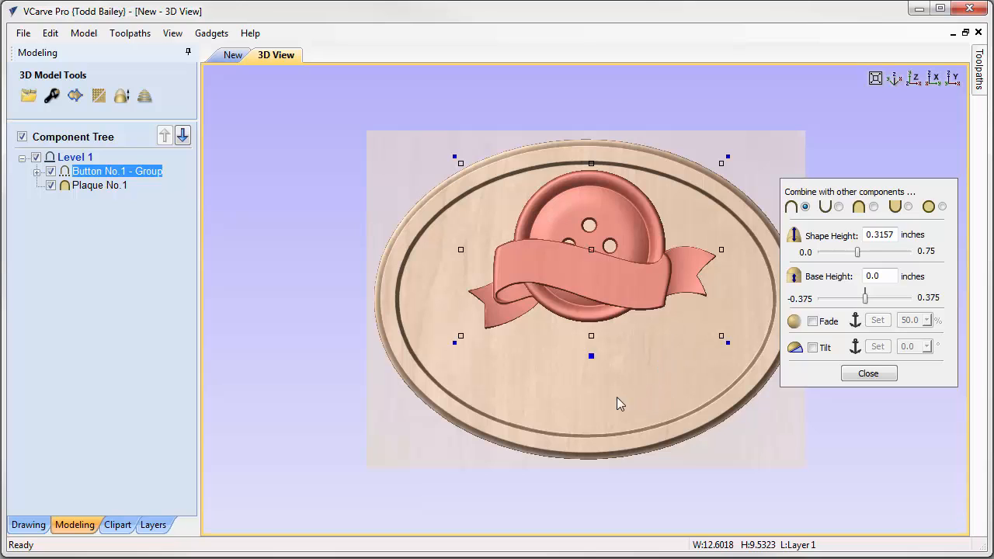
{"action": "key", "text": "F4"}
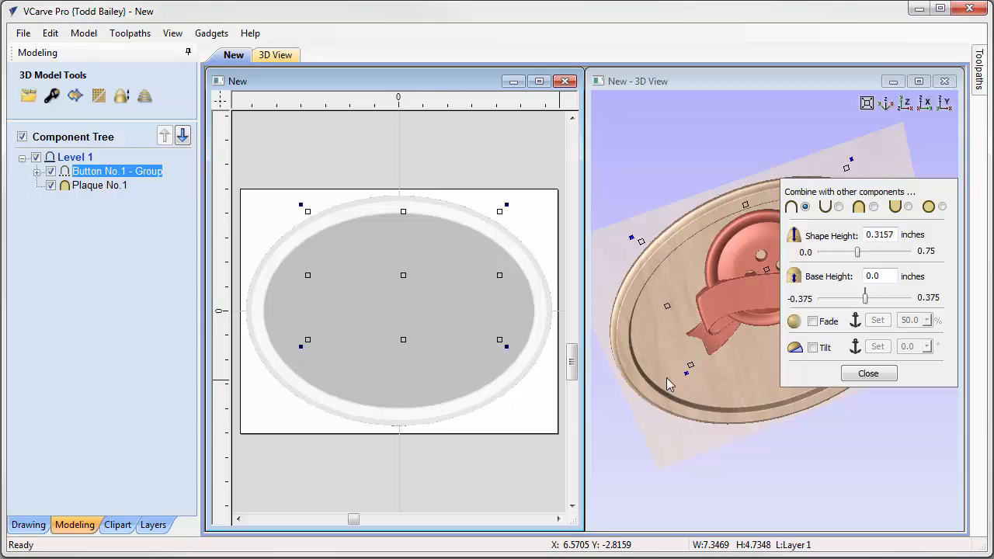
{"action": "left_click", "coordinate": [906, 103]}
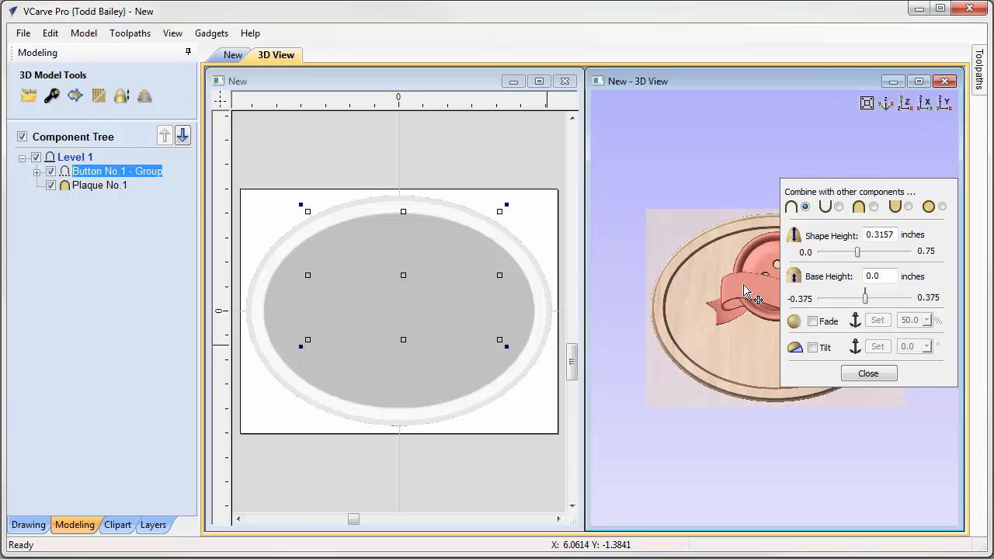
{"action": "left_click_drag", "start_coordinate": [895, 234], "coordinate": [883, 232]}
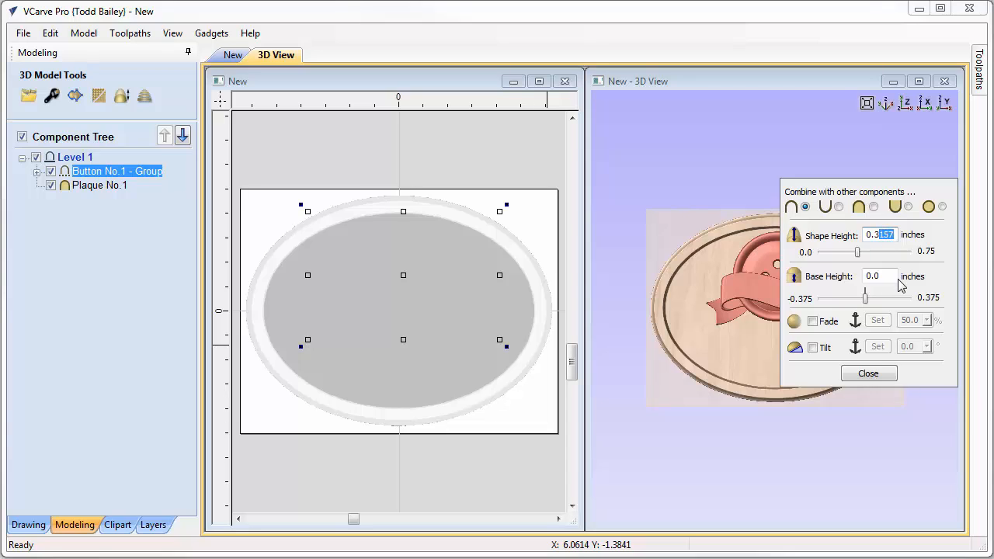
{"action": "left_click", "coordinate": [865, 375]}
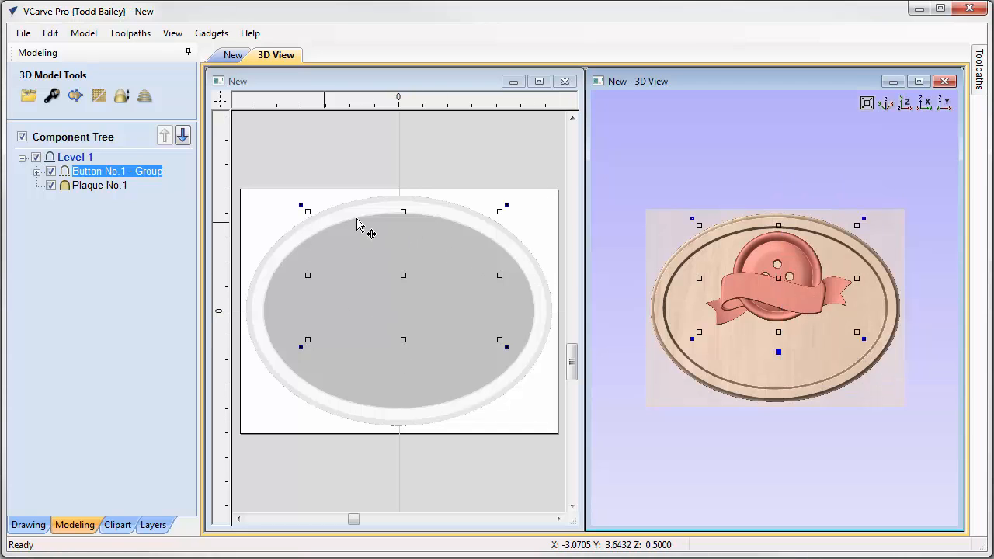
Step: Send the plaque to the back in the 2D view, behind the button and ribbon group
{"action": "left_click", "coordinate": [369, 379]}
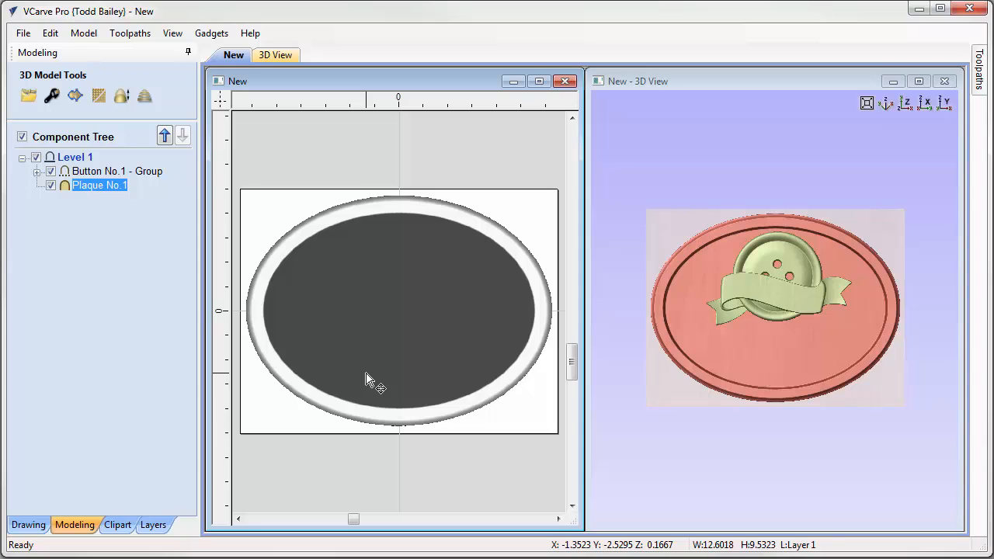
{"action": "right_click", "coordinate": [368, 381]}
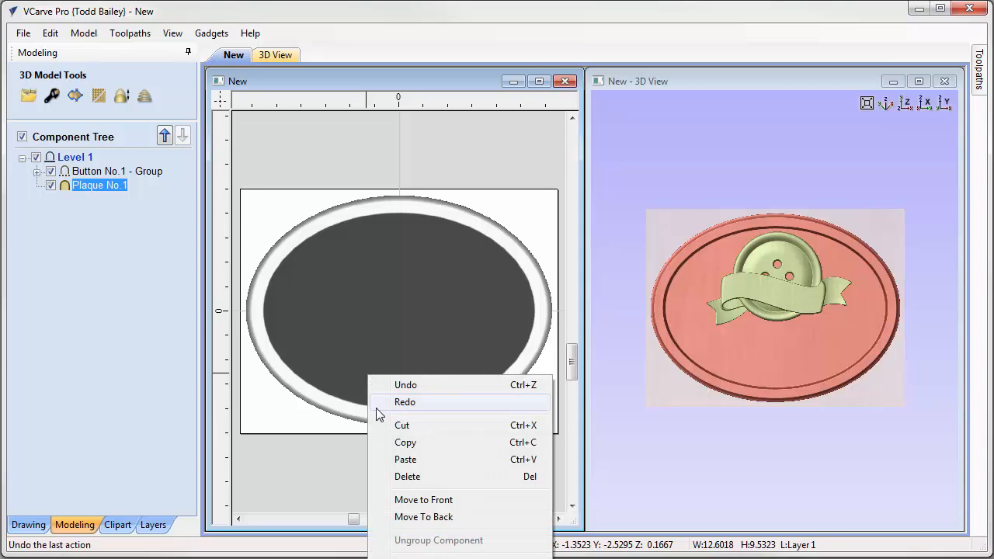
{"action": "left_click", "coordinate": [412, 517]}
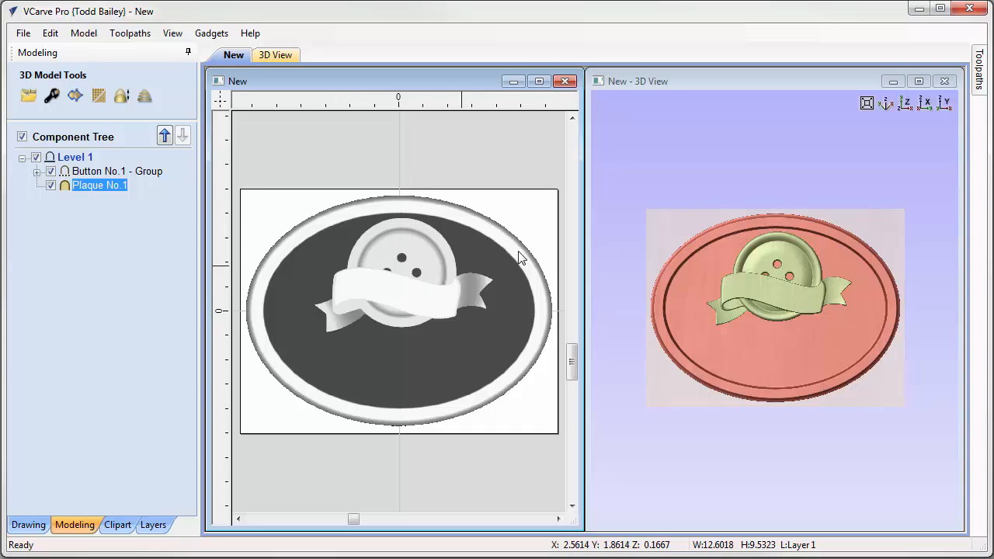
Step: Create the center-aligned text "MUM" in Bookman Old Style, 0.7326 inches high, at the origin in a maximized 2D view
{"action": "left_click", "coordinate": [539, 82]}
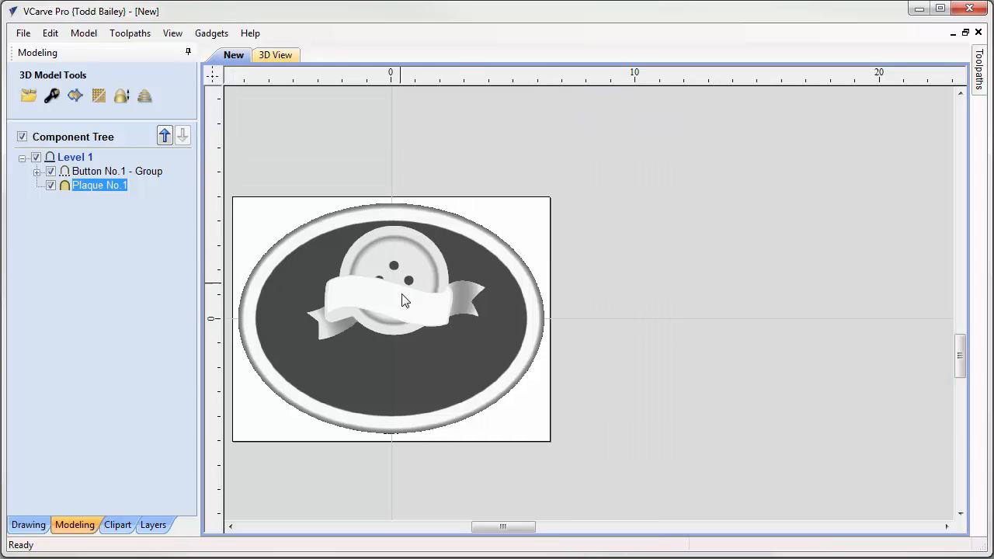
{"action": "left_click_drag", "start_coordinate": [509, 528], "coordinate": [491, 528]}
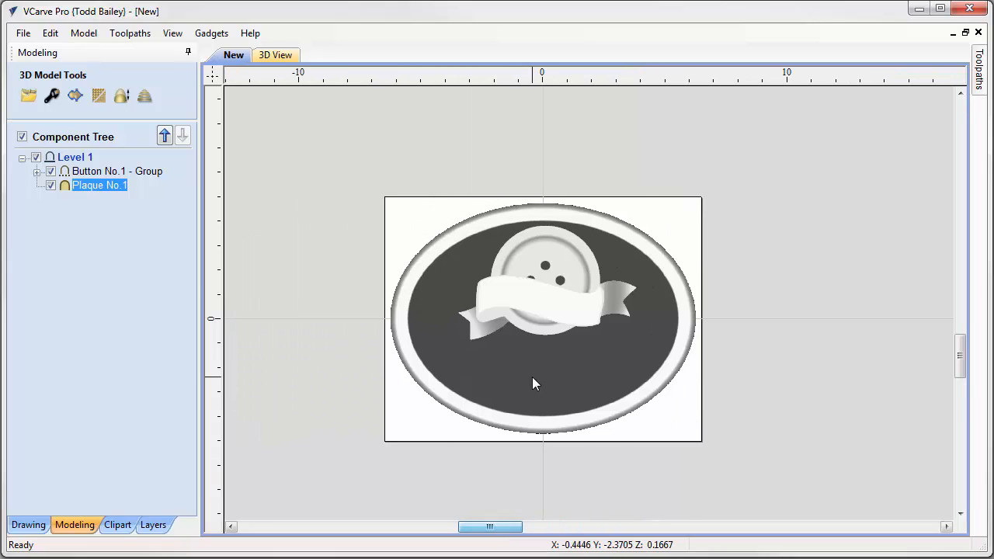
{"action": "scroll", "coordinate": [532, 381], "scroll_direction": "up", "scroll_amount": 2}
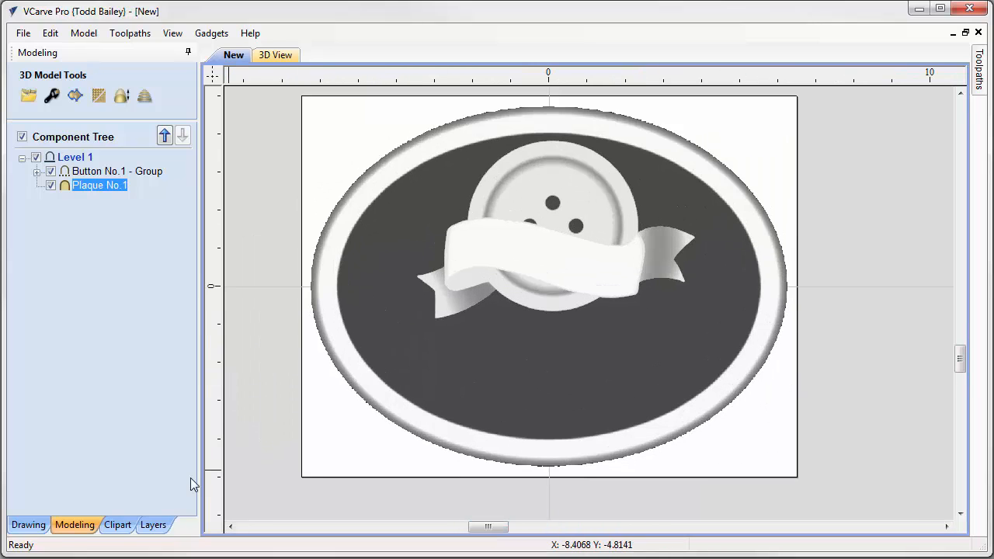
{"action": "left_click", "coordinate": [34, 529]}
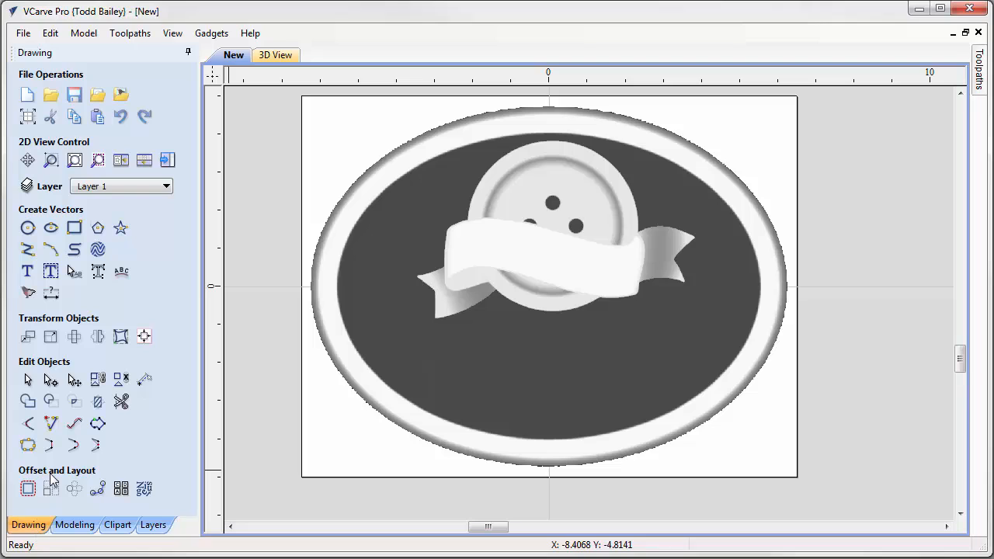
{"action": "left_click", "coordinate": [28, 271]}
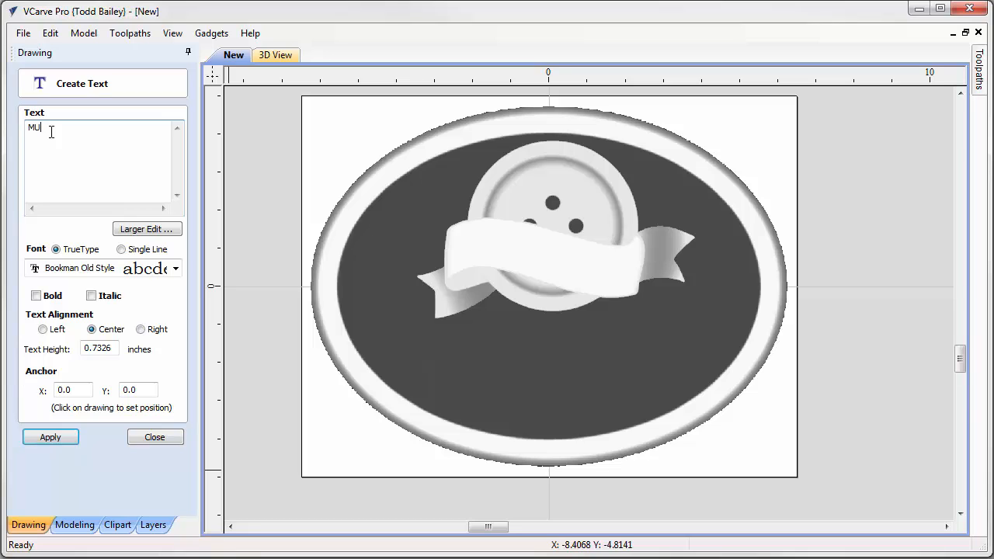
{"action": "type", "text": "M"}
{"action": "left_click", "coordinate": [43, 437]}
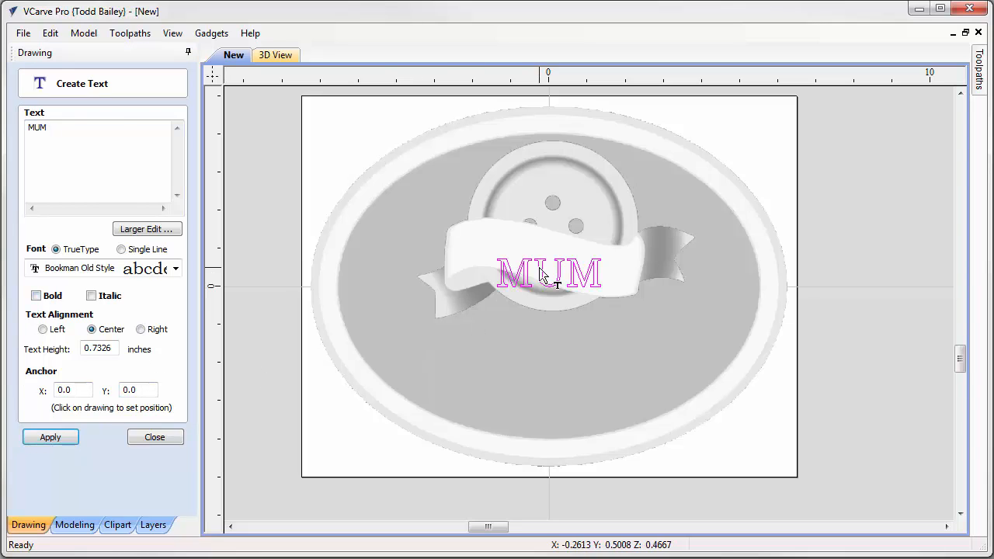
{"action": "left_click", "coordinate": [154, 439]}
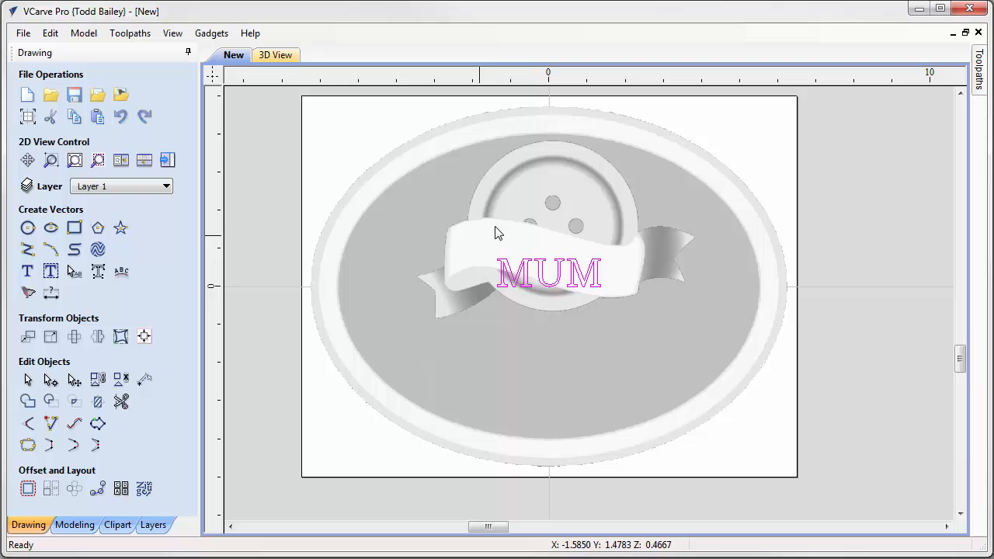
Step: Nudge the MUM text upward so it sits on the middle of the ribbon
{"action": "left_click", "coordinate": [563, 272]}
{"action": "key", "text": "Up"}
{"action": "key", "text": "Up"}
{"action": "key", "text": "Up"}
{"action": "key", "text": "Up"}
{"action": "key", "text": "Up"}
{"action": "key", "text": "Up"}
{"action": "key", "text": "Up"}
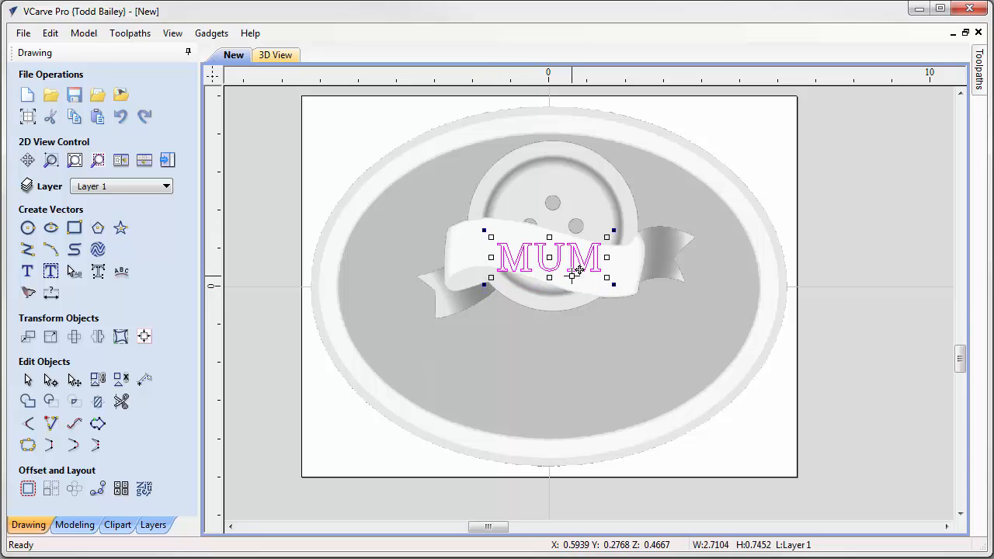
{"action": "key", "text": "Down"}
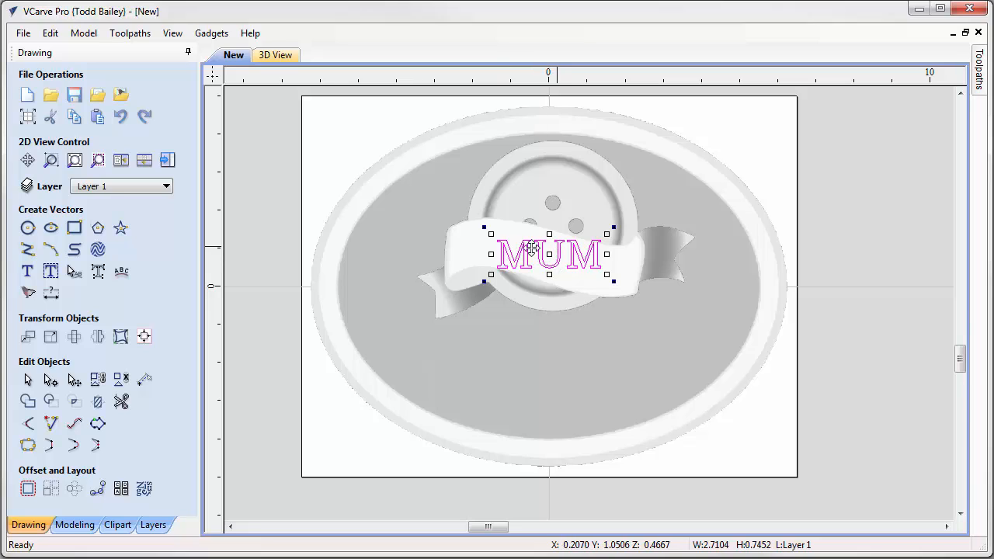
Step: Apply a bounding-box distortion envelope to the MUM text and convert its upper and lower spans to Bezier curves
{"action": "left_click", "coordinate": [121, 337]}
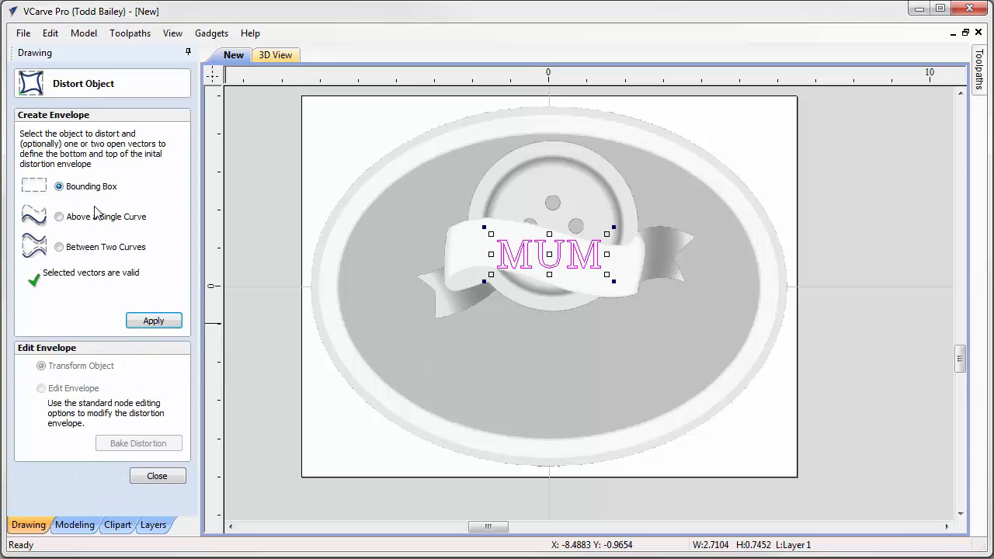
{"action": "left_click", "coordinate": [147, 320]}
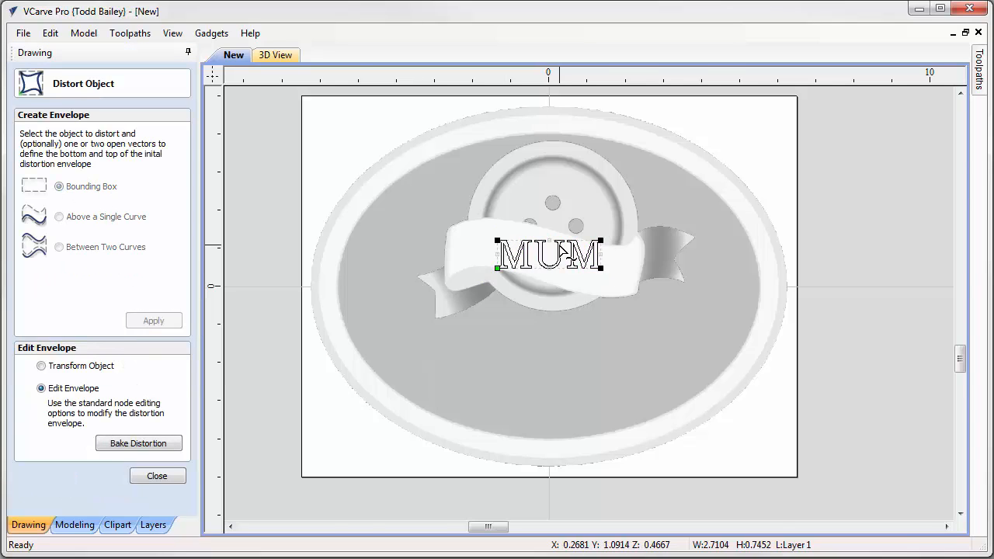
{"action": "scroll", "coordinate": [558, 248], "scroll_direction": "up", "scroll_amount": 1}
{"action": "scroll", "coordinate": [556, 250], "scroll_direction": "up", "scroll_amount": 2}
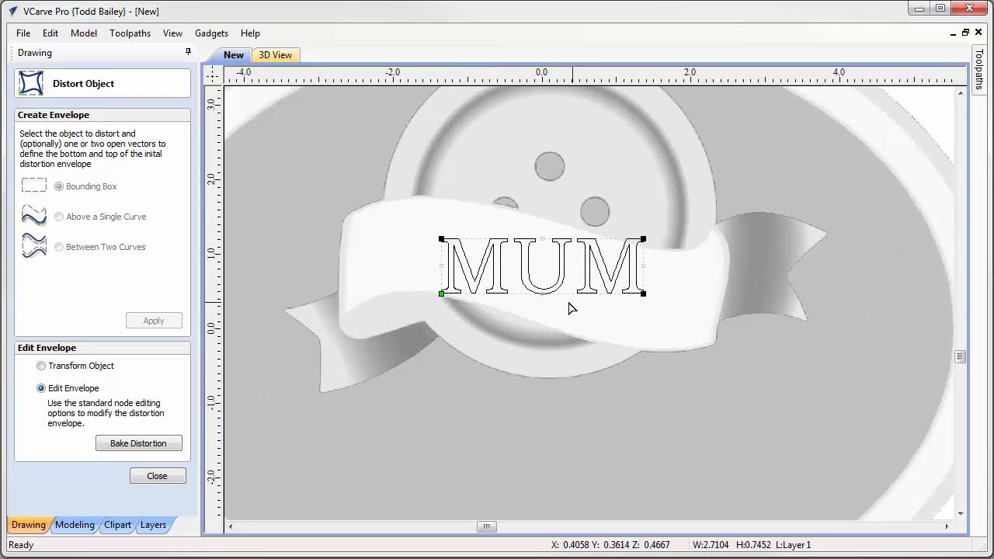
{"action": "right_click", "coordinate": [519, 239]}
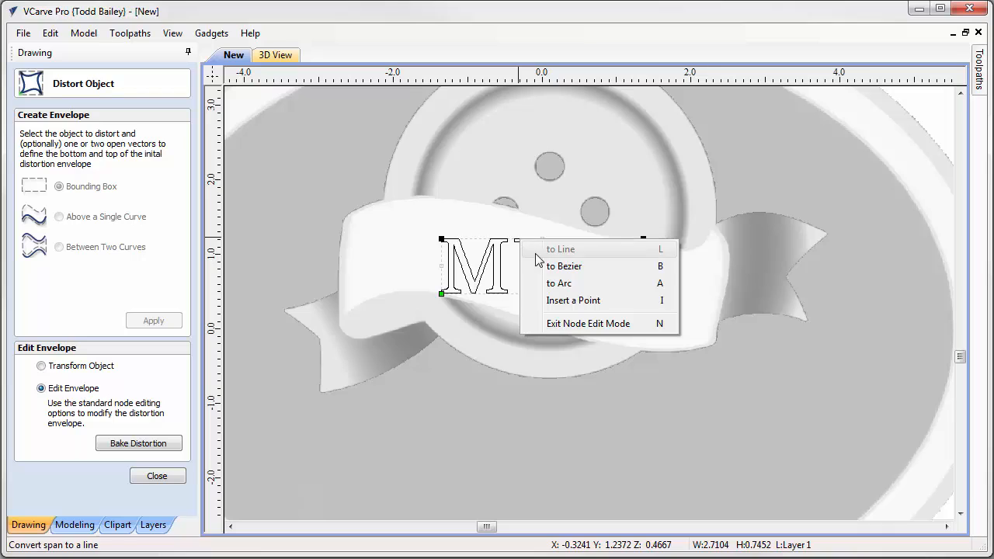
{"action": "left_click", "coordinate": [559, 266]}
{"action": "right_click", "coordinate": [521, 295]}
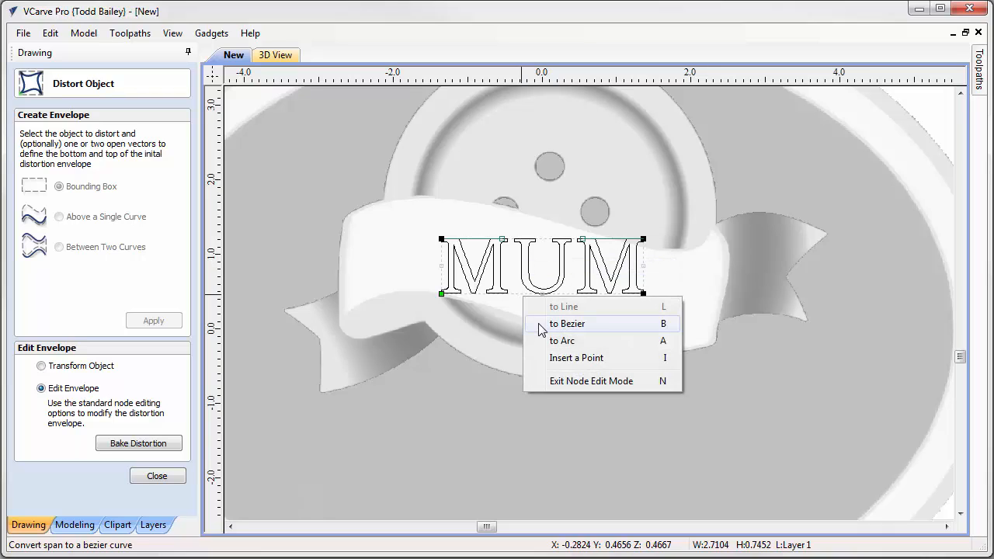
{"action": "left_click", "coordinate": [541, 326]}
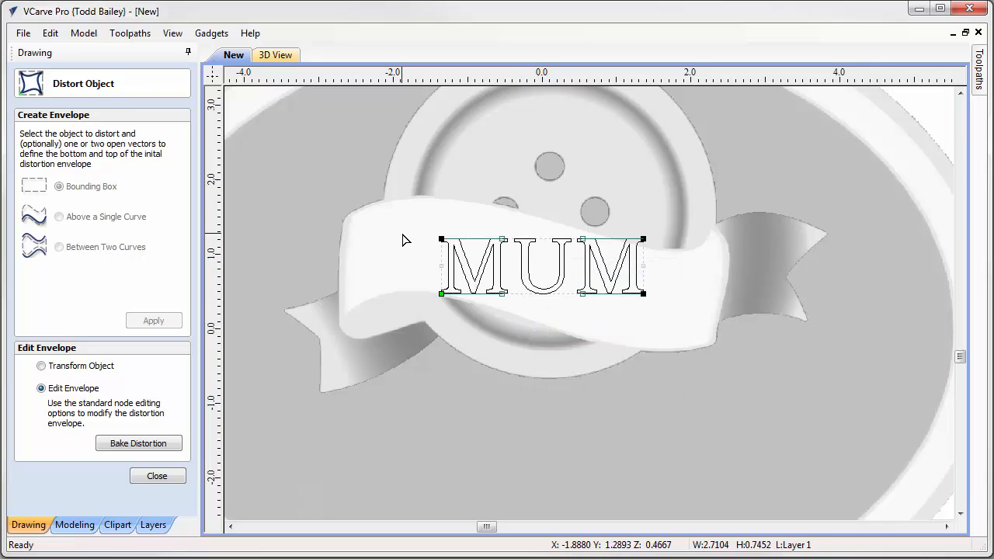
Step: Nudge the envelope nodes around the first M upward to follow the rise of the ribbon
{"action": "left_click_drag", "start_coordinate": [396, 212], "coordinate": [512, 339]}
{"action": "key", "text": "Up"}
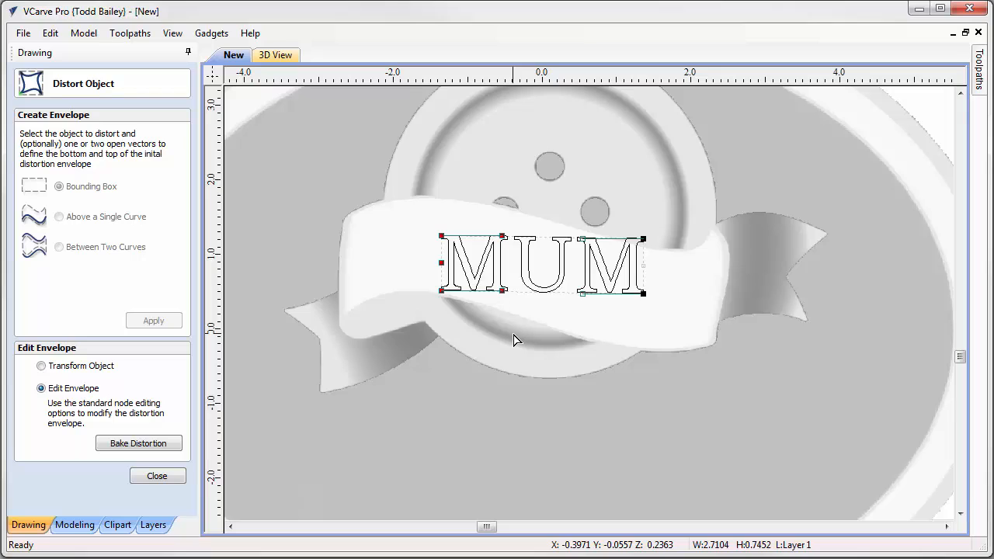
{"action": "key", "text": "Up"}
{"action": "key", "text": "Up"}
{"action": "key", "text": "Up"}
{"action": "key", "text": "Up"}
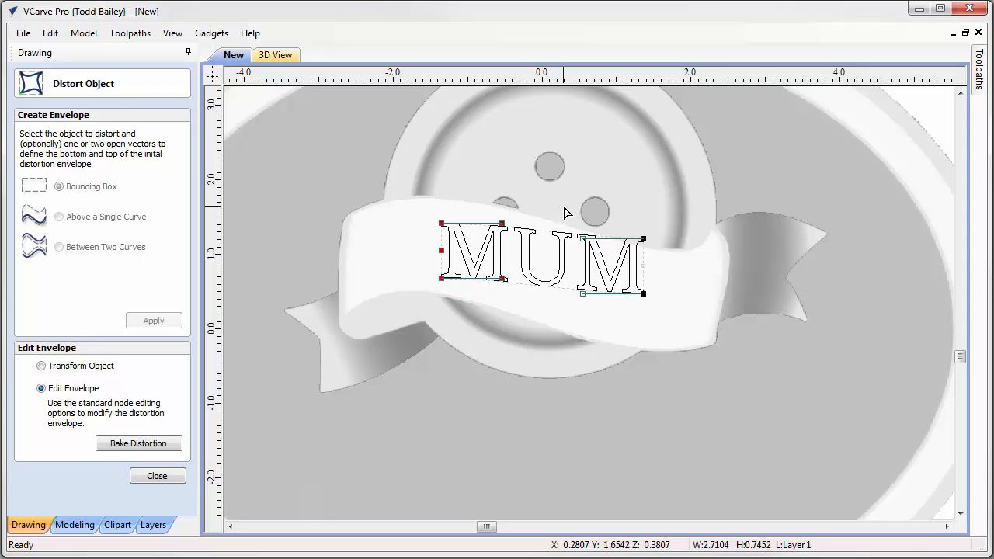
Step: Nudge the envelope nodes around the last M downward to follow the fall of the ribbon
{"action": "left_click_drag", "start_coordinate": [703, 383], "coordinate": [704, 385]}
{"action": "key", "text": "Down"}
{"action": "key", "text": "Down"}
{"action": "key", "text": "Down"}
{"action": "key", "text": "Down"}
{"action": "key", "text": "Down"}
{"action": "key", "text": "Down"}
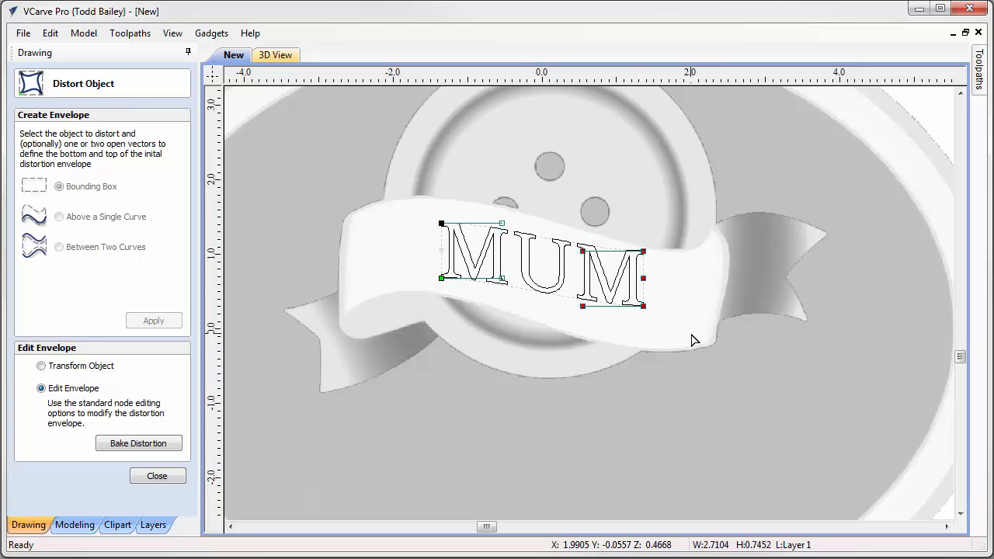
{"action": "key", "text": "Down"}
{"action": "key", "text": "Down"}
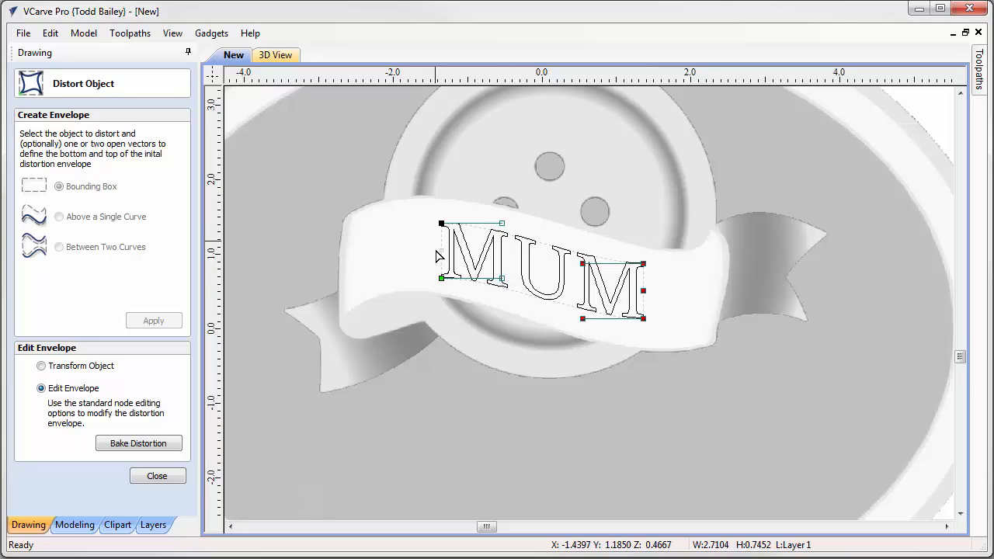
Step: Nudge the nodes along the envelope's lower edge downward to make the MUM letters taller
{"action": "left_click_drag", "start_coordinate": [422, 278], "coordinate": [665, 359]}
{"action": "key", "text": "Down"}
{"action": "key", "text": "Down"}
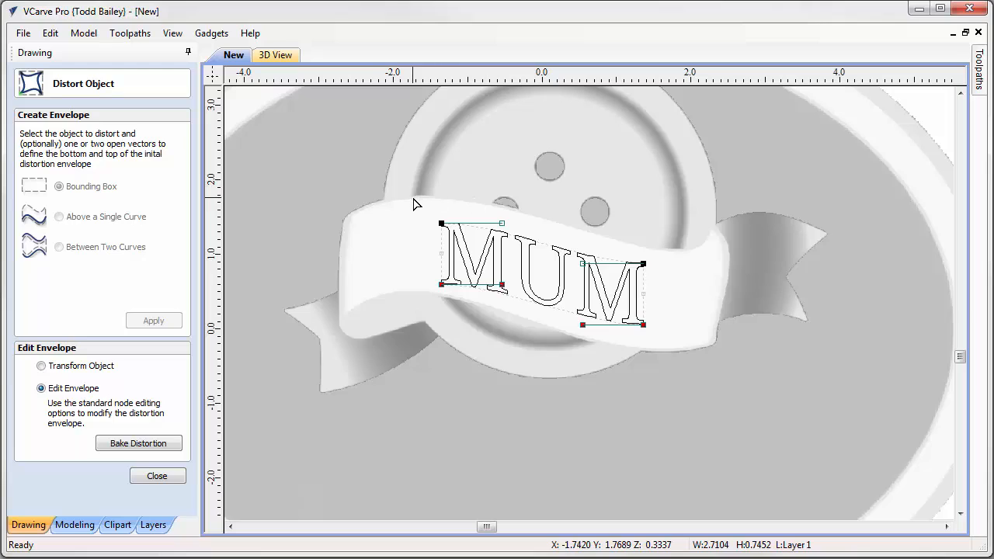
Step: Select all the envelope nodes and shift the whole distorted lettering slightly upward on the ribbon
{"action": "left_click_drag", "start_coordinate": [519, 269], "coordinate": [692, 395]}
{"action": "key", "text": "Up"}
{"action": "key", "text": "Up"}
{"action": "key", "text": "Left"}
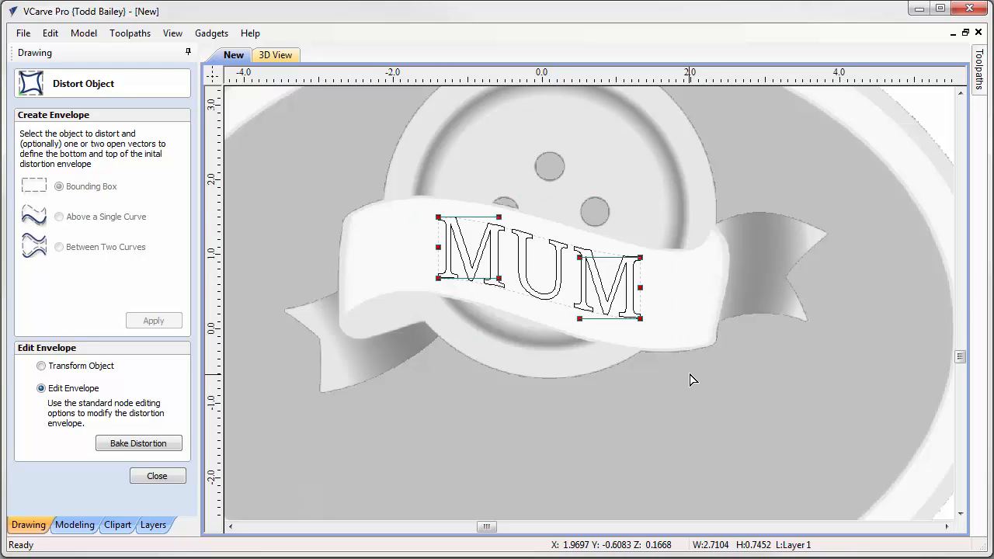
{"action": "key", "text": "Right"}
{"action": "key", "text": "Down"}
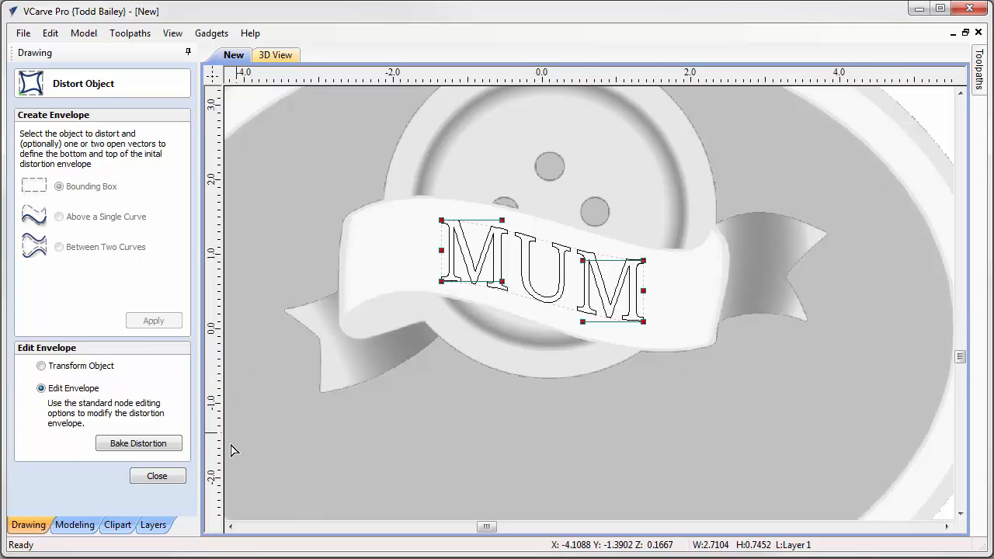
Step: Close the distortion tool and enlarge the MUM lettering about its center to about 3.28 by 1.66 inches
{"action": "left_click", "coordinate": [156, 476]}
{"action": "key", "text": "t"}
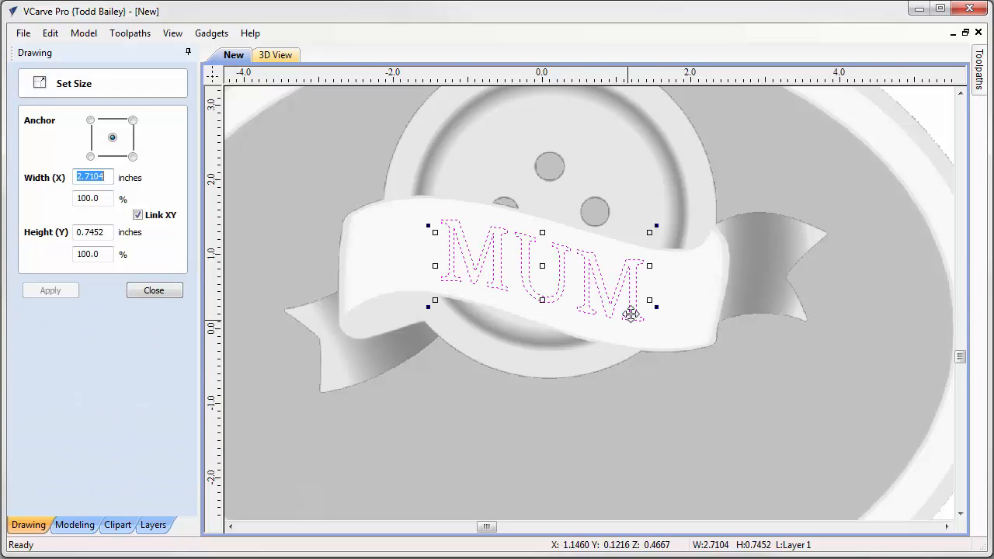
{"action": "left_click_drag", "start_coordinate": [649, 227], "coordinate": [652, 238]}
Step: Close the size settings and undo the accidental shift of the button and ribbon group
{"action": "left_click", "coordinate": [643, 291]}
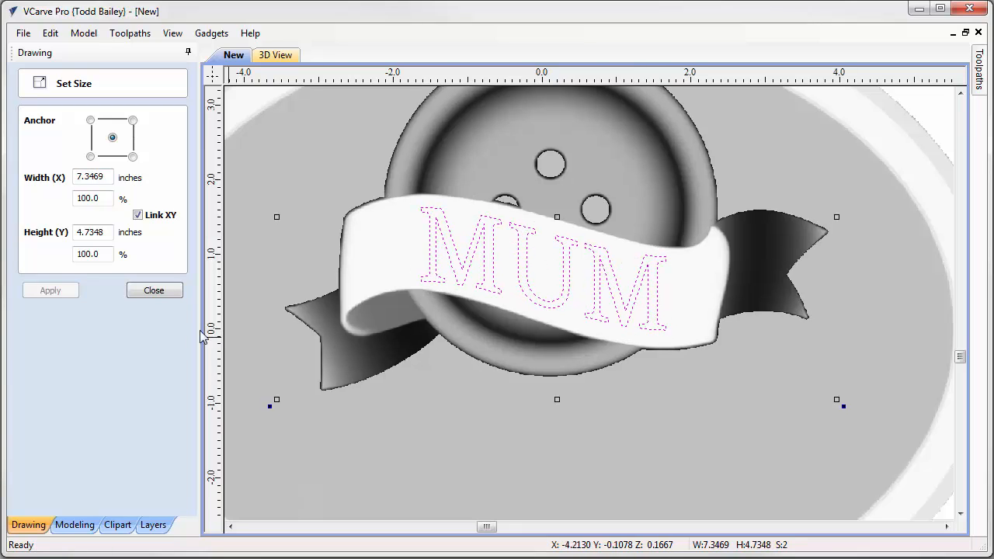
{"action": "left_click", "coordinate": [162, 293]}
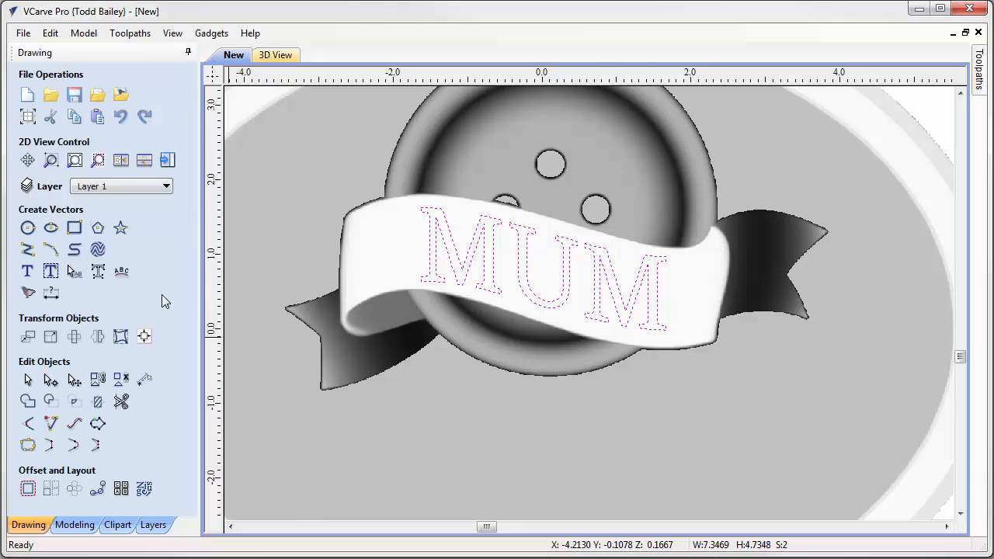
{"action": "left_click", "coordinate": [45, 36]}
{"action": "left_click", "coordinate": [51, 50]}
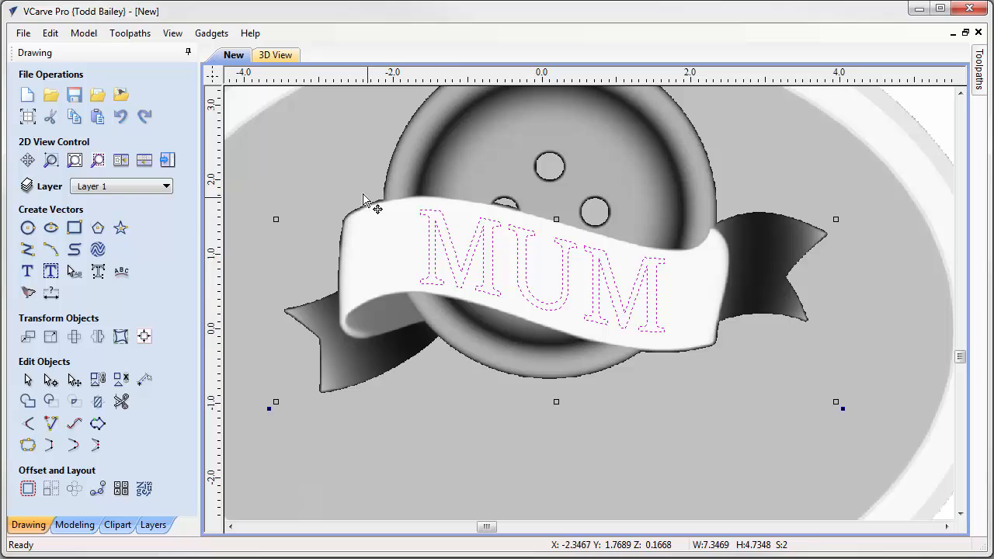
Step: Stretch the MUM lettering to about 3.29 by 1.73 inches on the ribbon and deselect it
{"action": "left_click", "coordinate": [398, 313]}
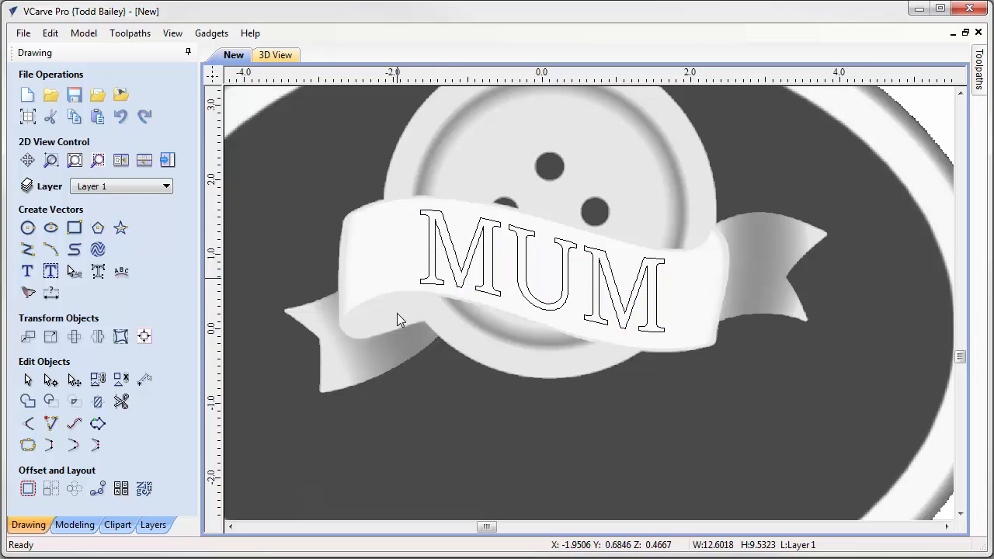
{"action": "left_click", "coordinate": [439, 284]}
{"action": "left_click", "coordinate": [439, 284]}
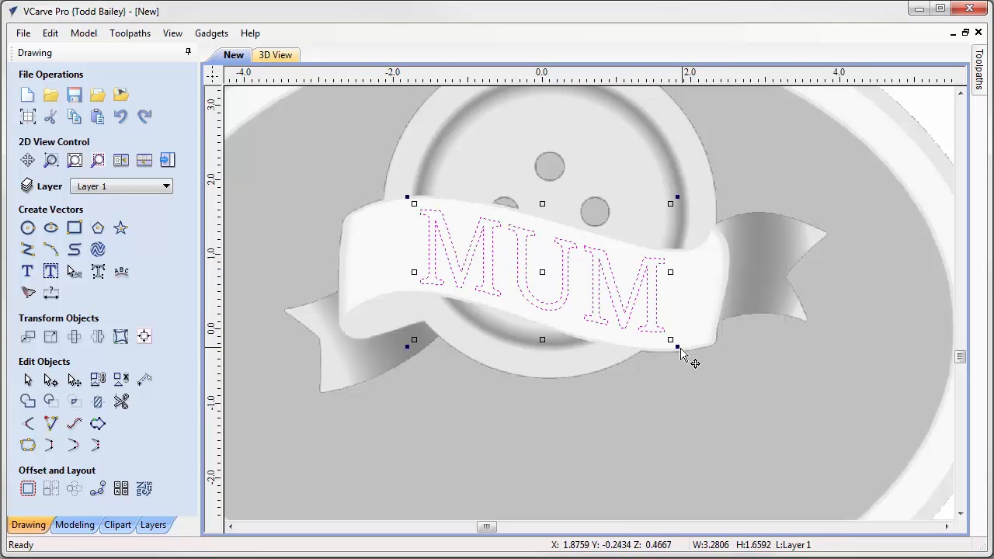
{"action": "left_click_drag", "start_coordinate": [675, 350], "coordinate": [676, 346]}
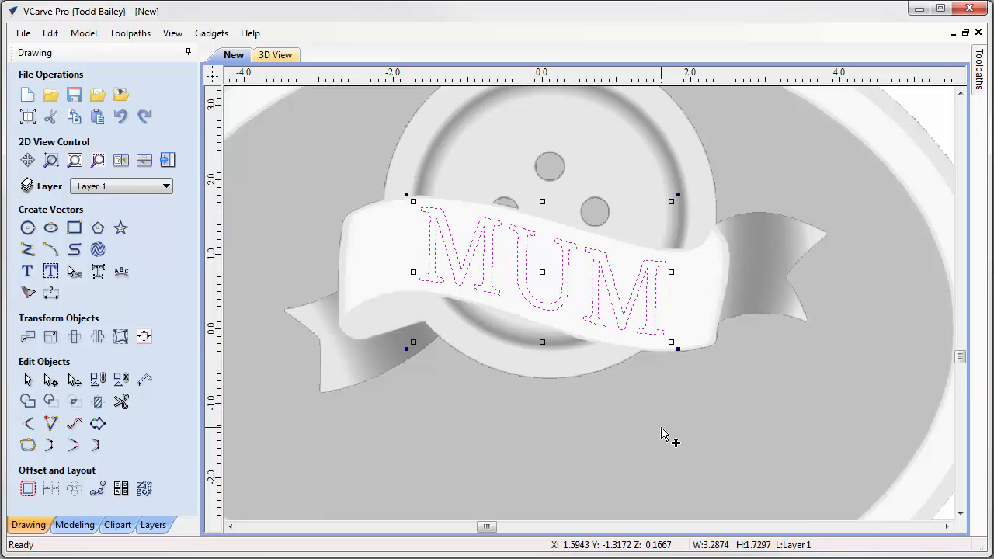
{"action": "left_click", "coordinate": [636, 417]}
Step: Create the centered three-line text "you'er like a button... / you hold everything / together" in Bookman Old Style, 0.7326 inches high, at the origin
{"action": "scroll", "coordinate": [624, 414], "scroll_direction": "down", "scroll_amount": 2}
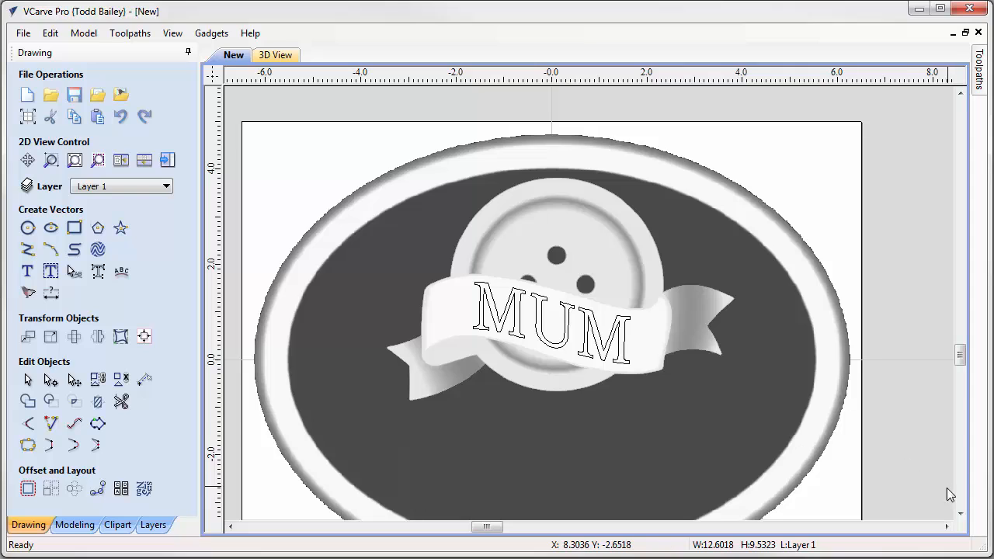
{"action": "left_click", "coordinate": [959, 514]}
{"action": "left_click", "coordinate": [959, 514]}
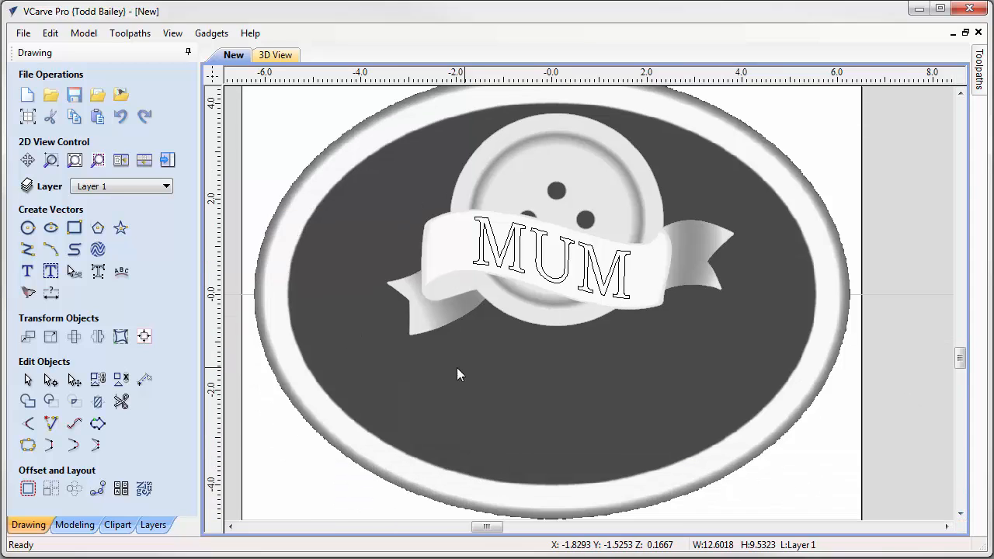
{"action": "left_click", "coordinate": [27, 271]}
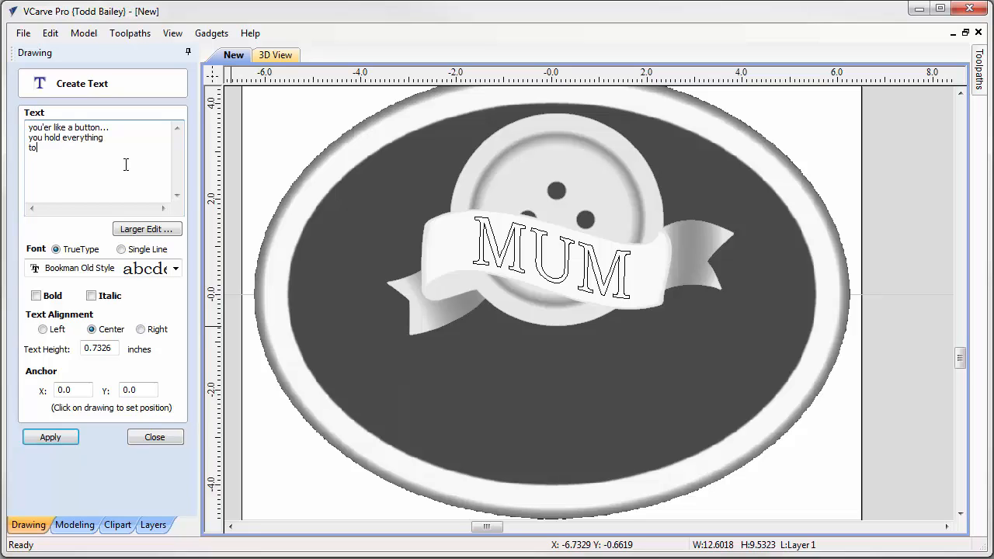
{"action": "type", "text": "gether"}
{"action": "left_click", "coordinate": [52, 438]}
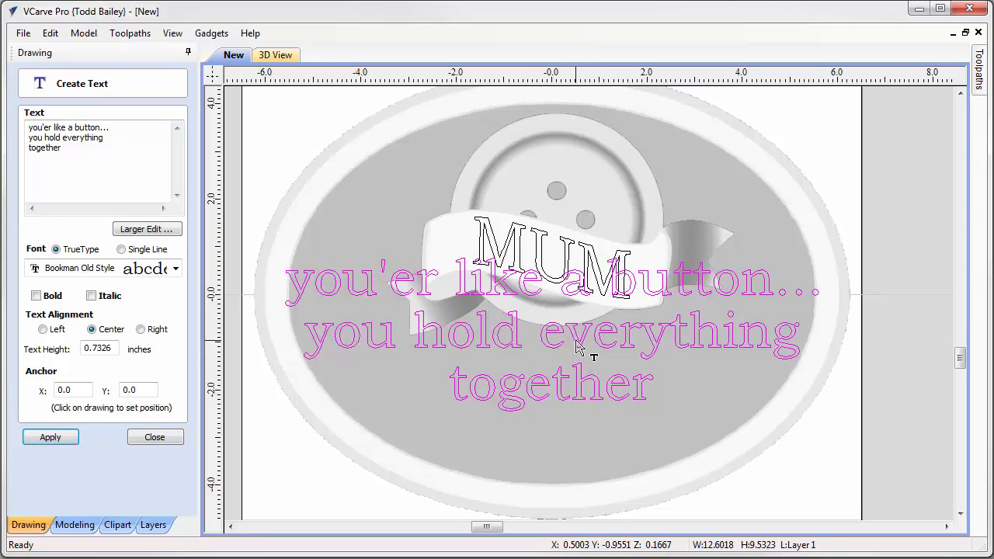
{"action": "left_click", "coordinate": [176, 438]}
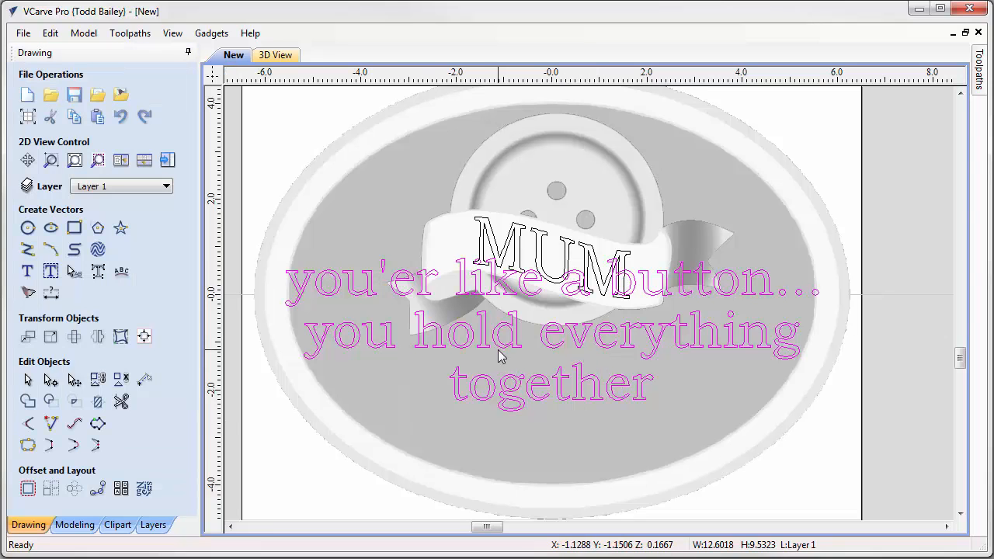
Step: Nudge the three-line text downward so it sits beneath the ribbon
{"action": "left_click", "coordinate": [491, 353]}
{"action": "key", "text": "Down"}
{"action": "key", "text": "Down"}
{"action": "key", "text": "Down"}
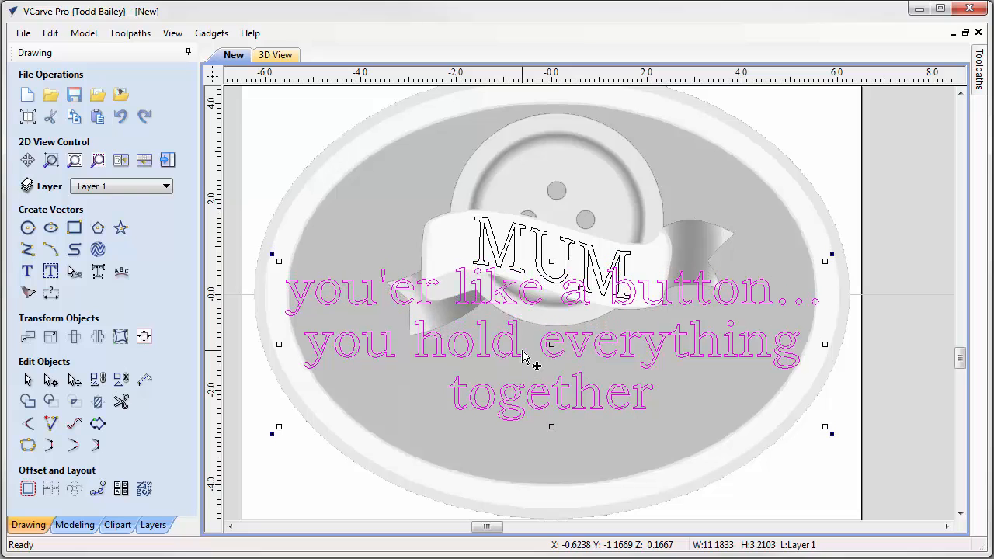
{"action": "key", "text": "Down"}
{"action": "key", "text": "Down"}
{"action": "key", "text": "Down"}
{"action": "key", "text": "Down"}
{"action": "key", "text": "Down"}
{"action": "key", "text": "Down"}
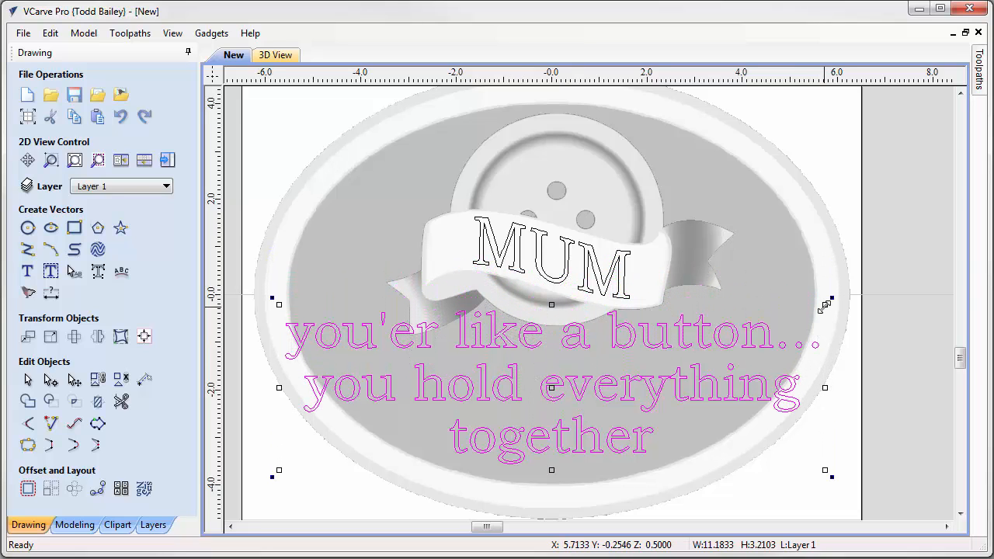
Step: Scale the three-line text down to about 8.70 by 2.50 inches and nudge it a little lower
{"action": "left_click_drag", "start_coordinate": [824, 303], "coordinate": [784, 333]}
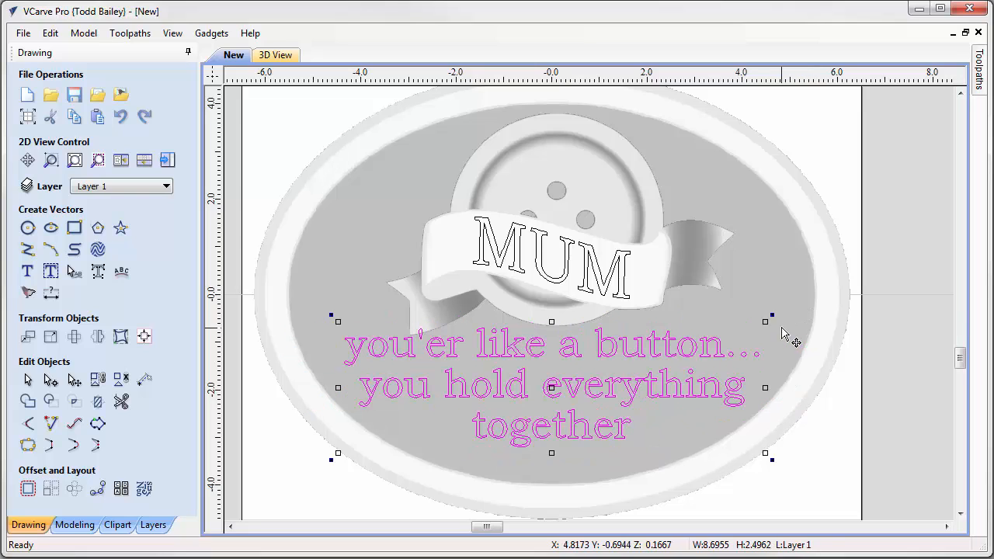
{"action": "key", "text": "Down"}
{"action": "key", "text": "Down"}
{"action": "key", "text": "Down"}
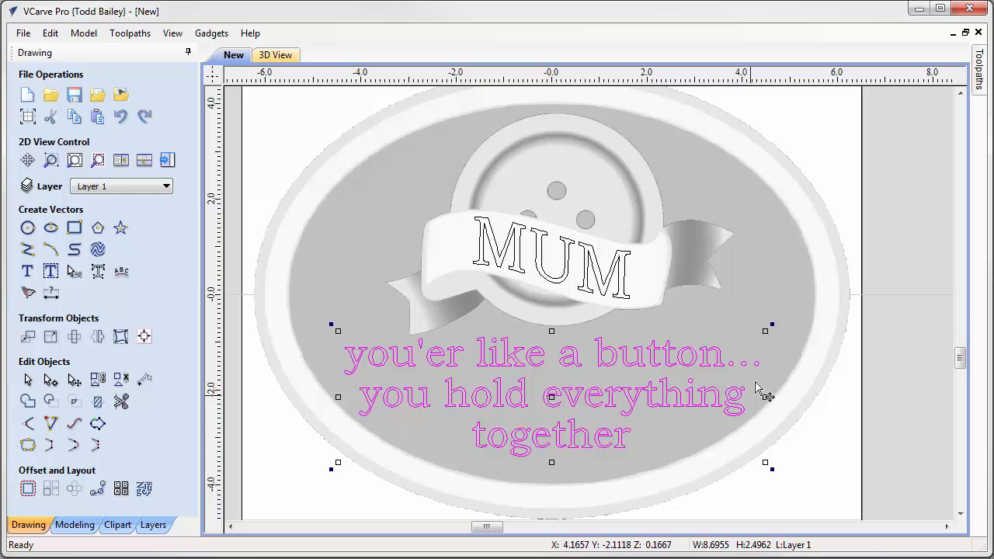
{"action": "key", "text": "Escape"}
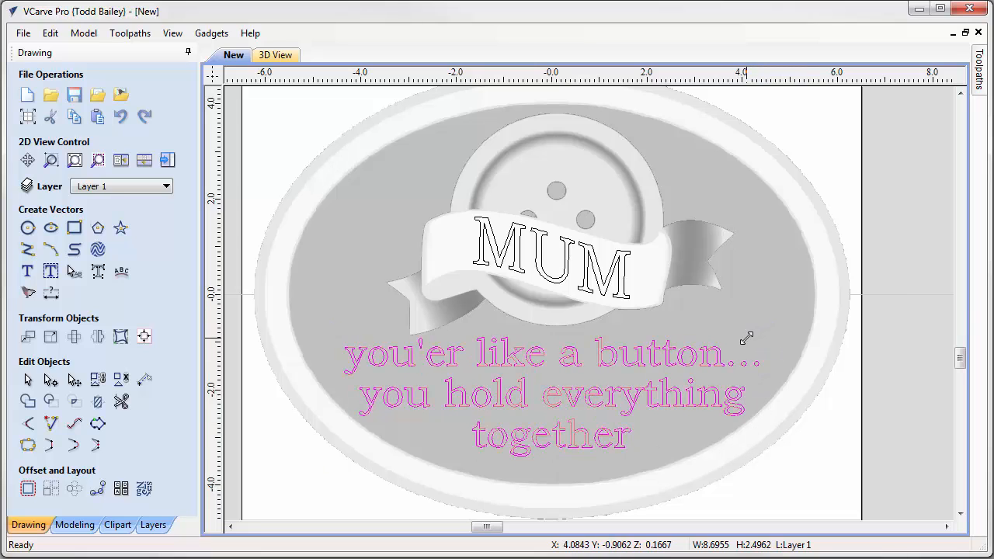
Step: Scale the three-line text down to about 8.24 by 2.37 inches inside the plaque's border and deselect it
{"action": "left_click_drag", "start_coordinate": [738, 340], "coordinate": [736, 340]}
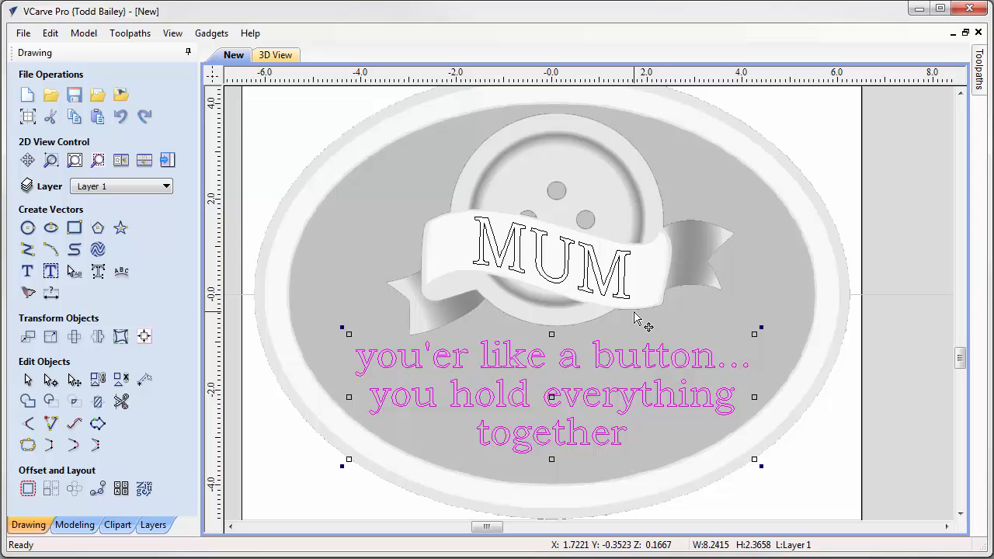
{"action": "scroll", "coordinate": [603, 312], "scroll_direction": "down", "scroll_amount": 1}
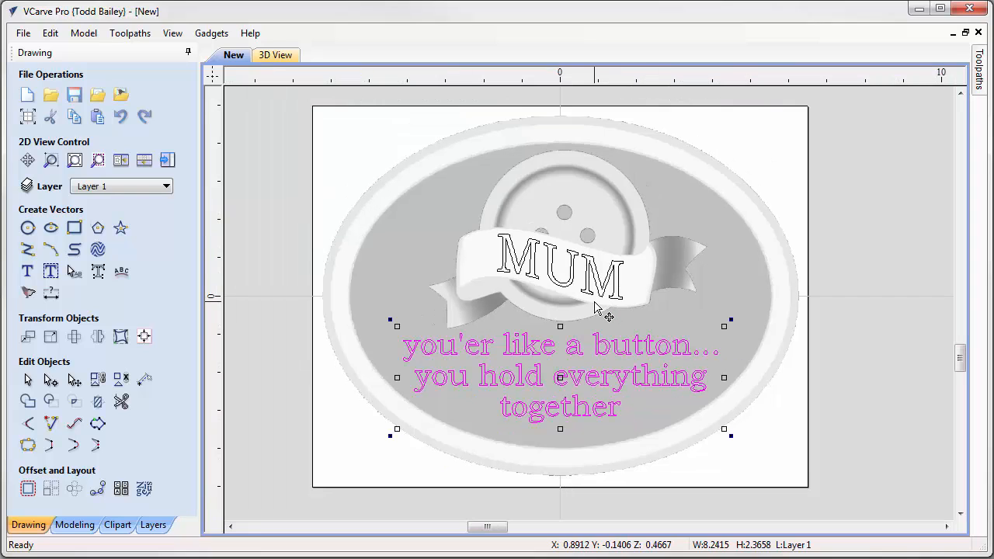
{"action": "left_click", "coordinate": [829, 458]}
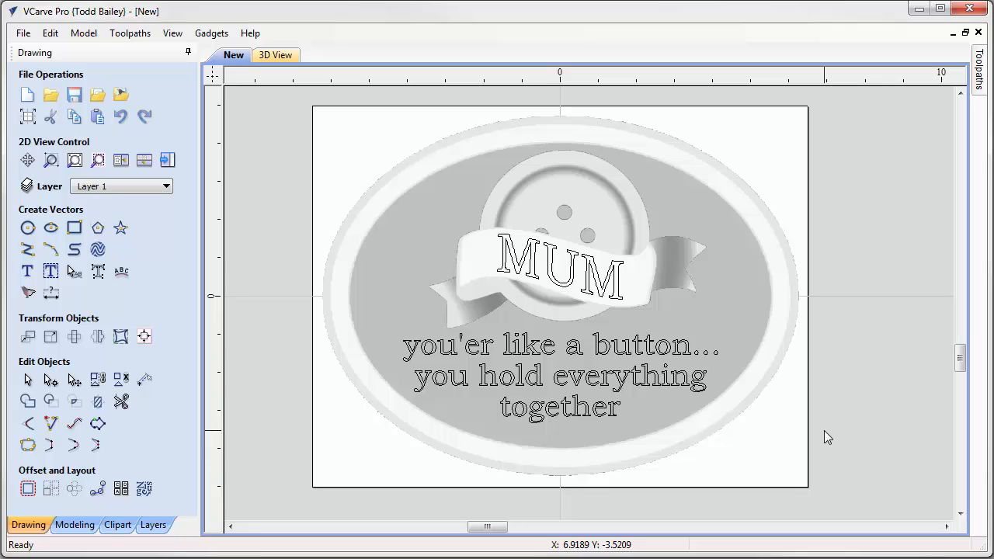
Step: Create a vector boundary around the oval plaque component
{"action": "left_click", "coordinate": [381, 205]}
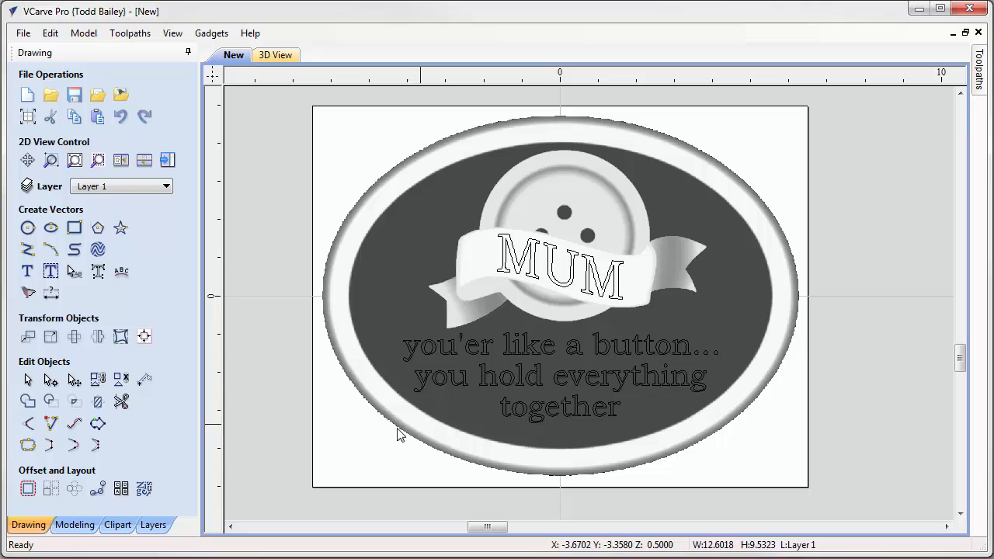
{"action": "left_click", "coordinate": [66, 528]}
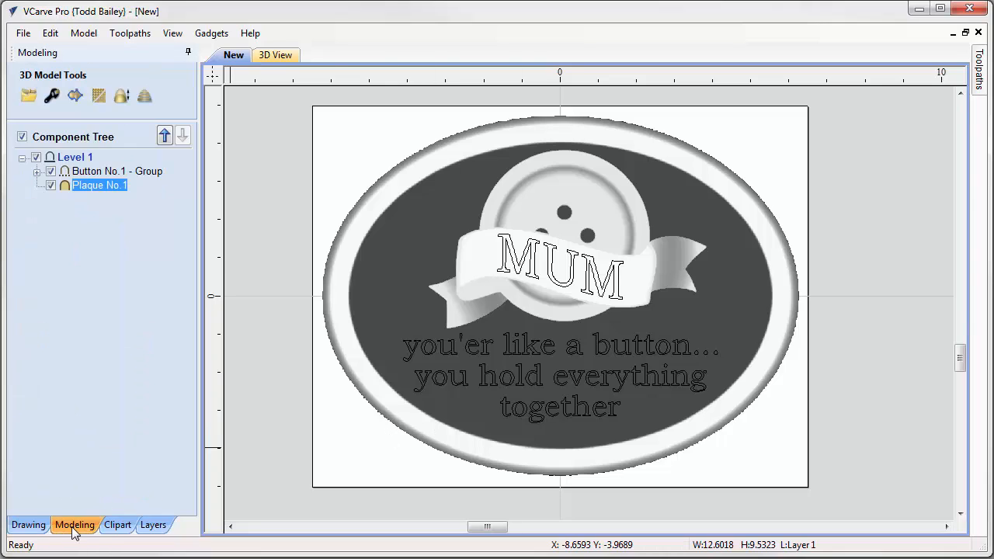
{"action": "left_click", "coordinate": [75, 97]}
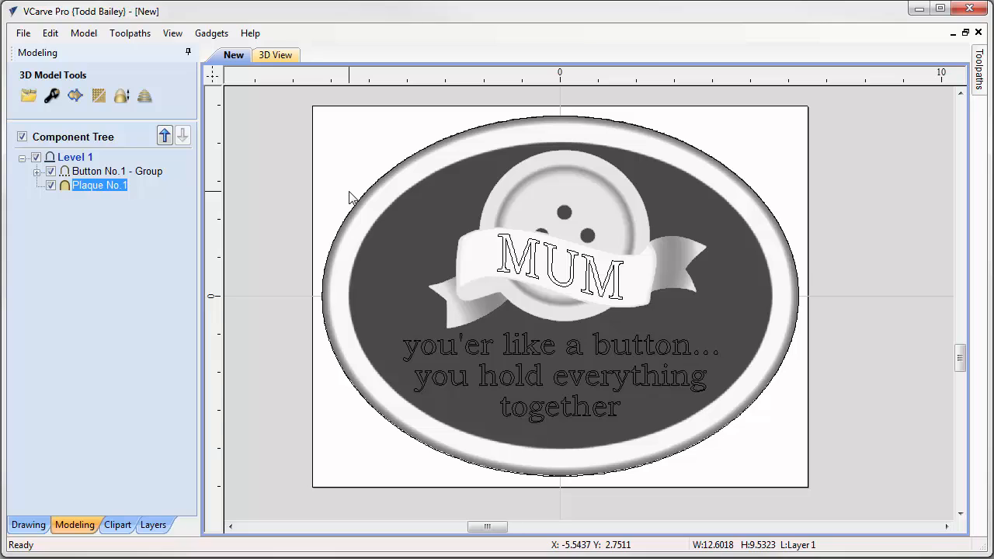
Step: Show the 2D and 3D views side by side, with the toolpath tools kept open and the modeling tools hidden
{"action": "key", "text": "F4"}
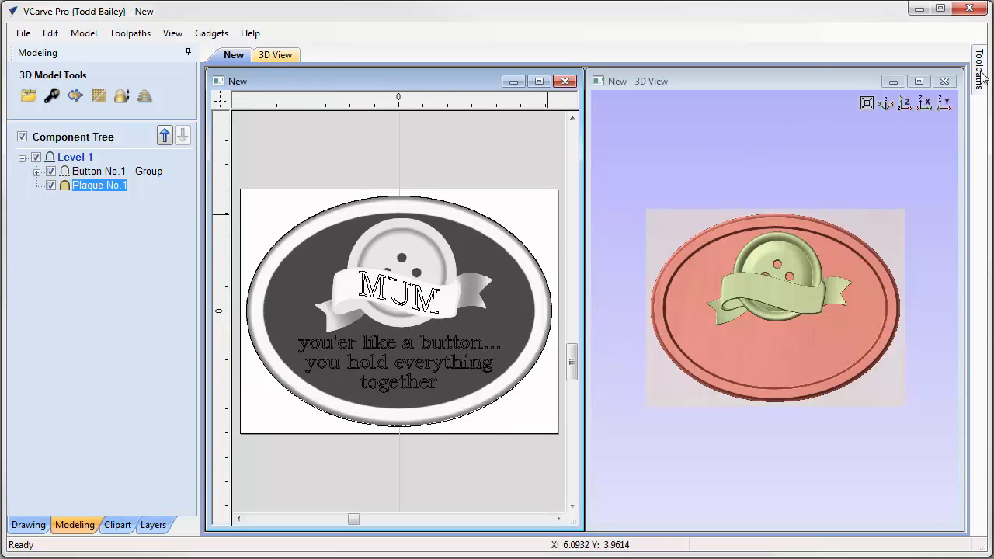
{"action": "mouse_move", "coordinate": [982, 74]}
{"action": "left_click", "coordinate": [963, 54]}
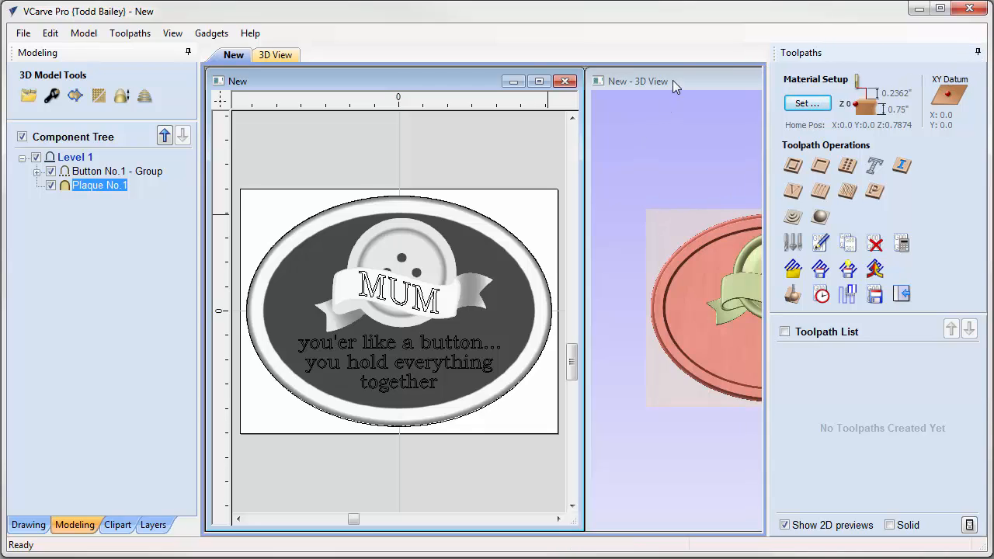
{"action": "left_click", "coordinate": [187, 53]}
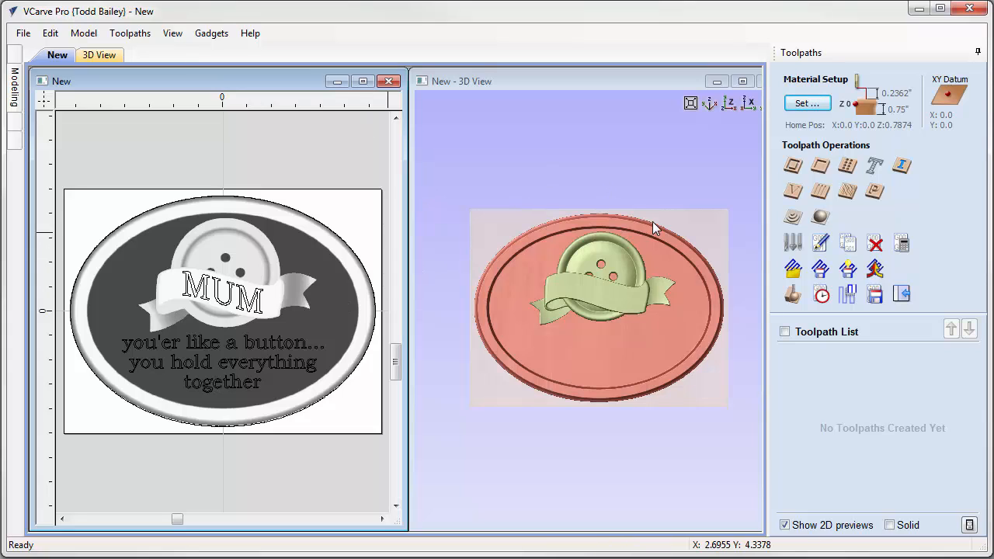
Step: Position the model in the 0.75-inch material by a gap below the model of 0.25 inches
{"action": "left_click", "coordinate": [808, 103]}
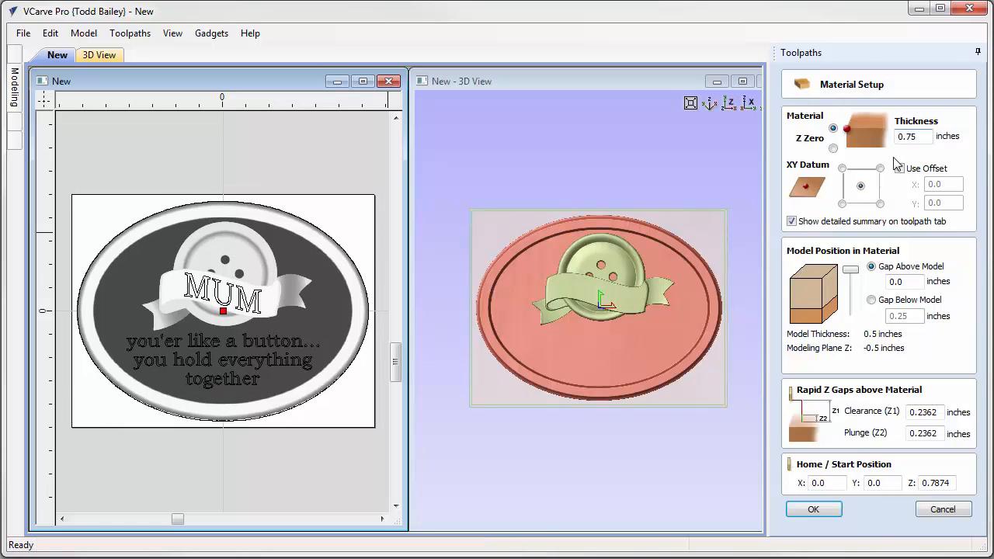
{"action": "left_click", "coordinate": [871, 300]}
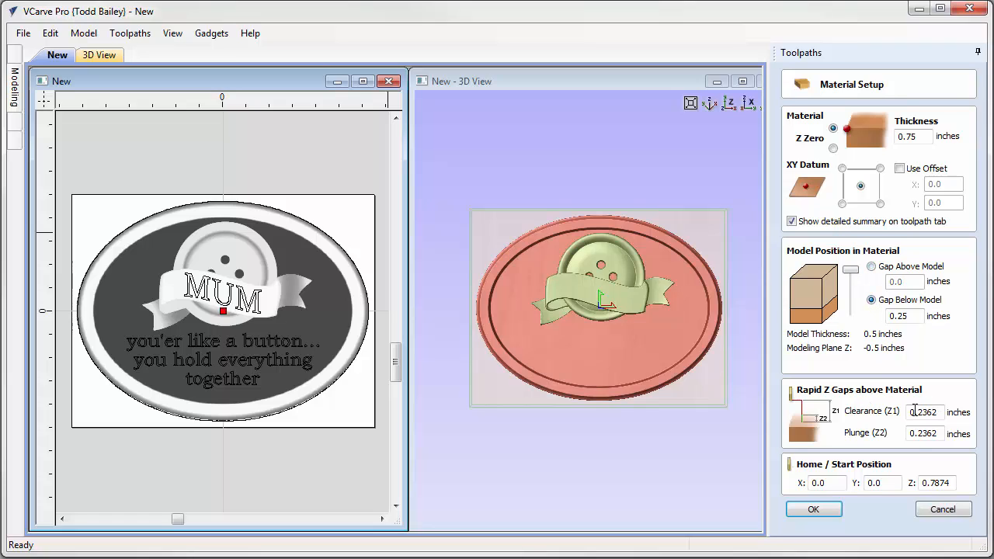
{"action": "left_click", "coordinate": [828, 514]}
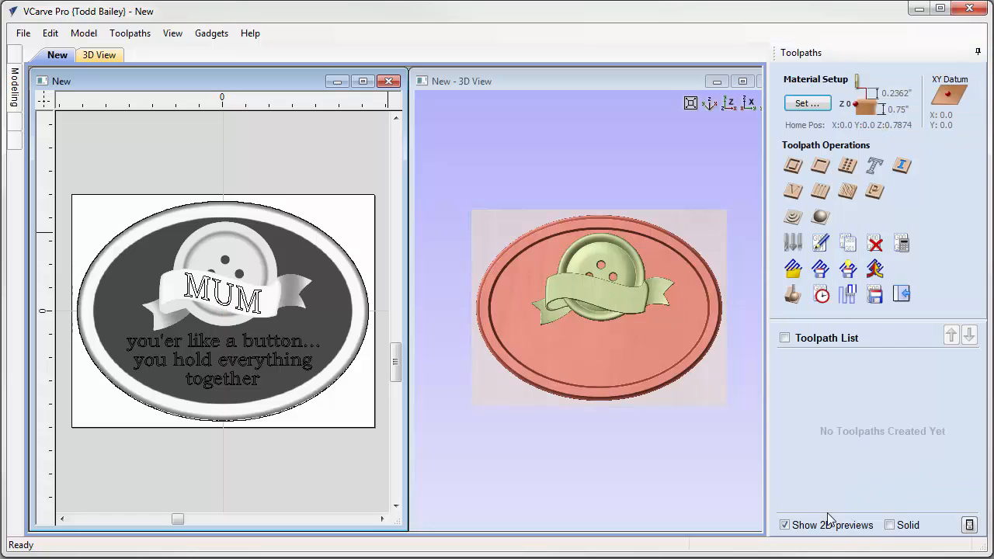
Step: Calculate and preview a Z Level roughing toolpath with the 0.25-inch end mill, limited to the oval boundary vector with a 0.25-inch offset
{"action": "left_click", "coordinate": [792, 217]}
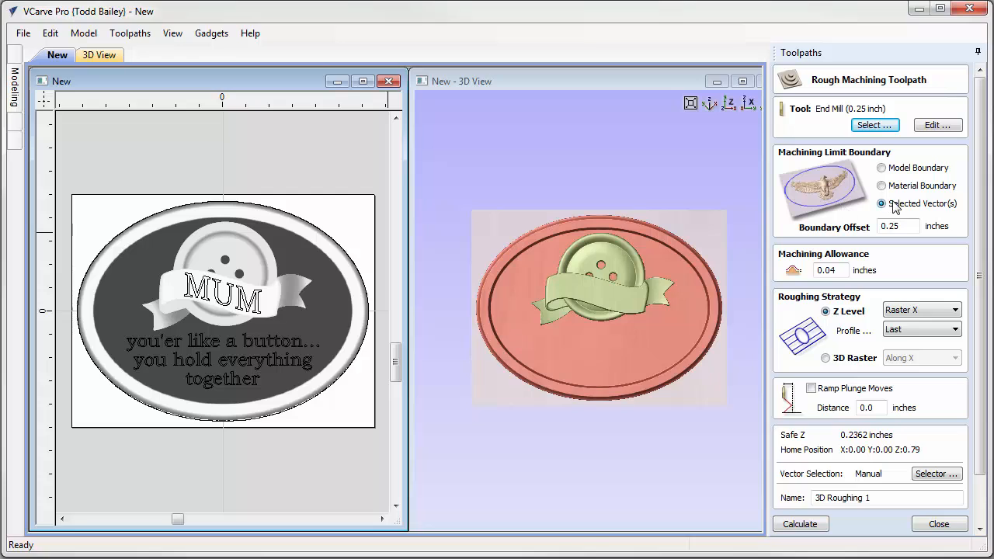
{"action": "left_click", "coordinate": [310, 225]}
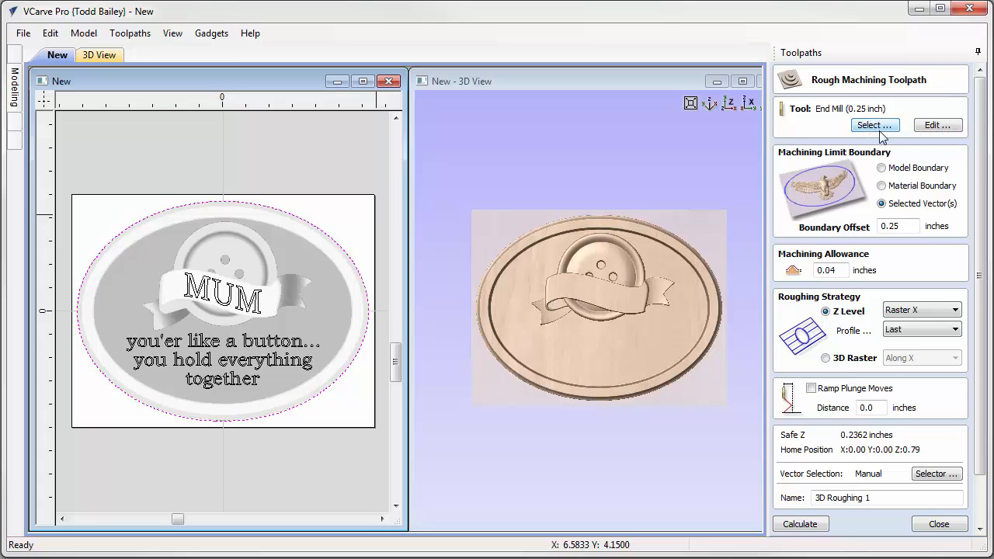
{"action": "left_click_drag", "start_coordinate": [982, 289], "coordinate": [984, 335]}
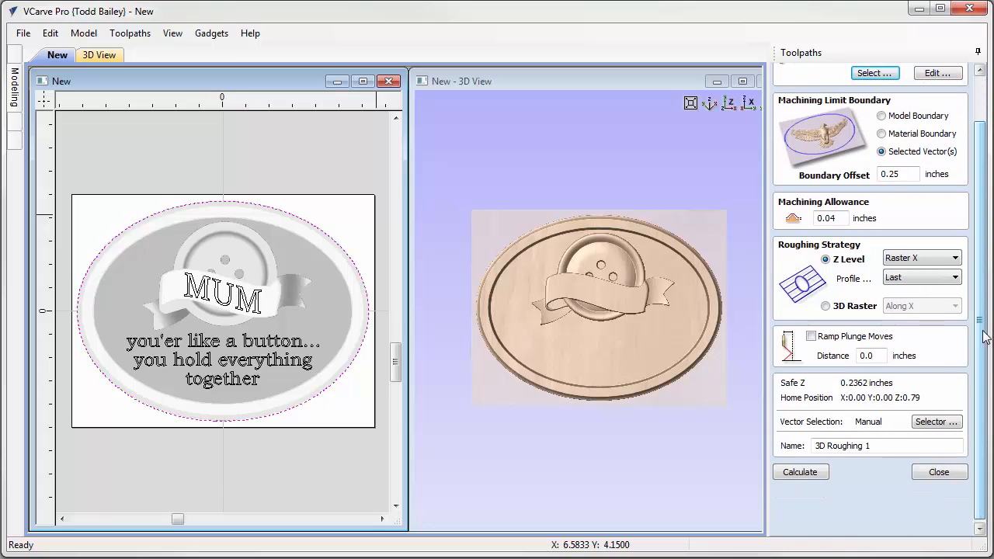
{"action": "left_click", "coordinate": [804, 472]}
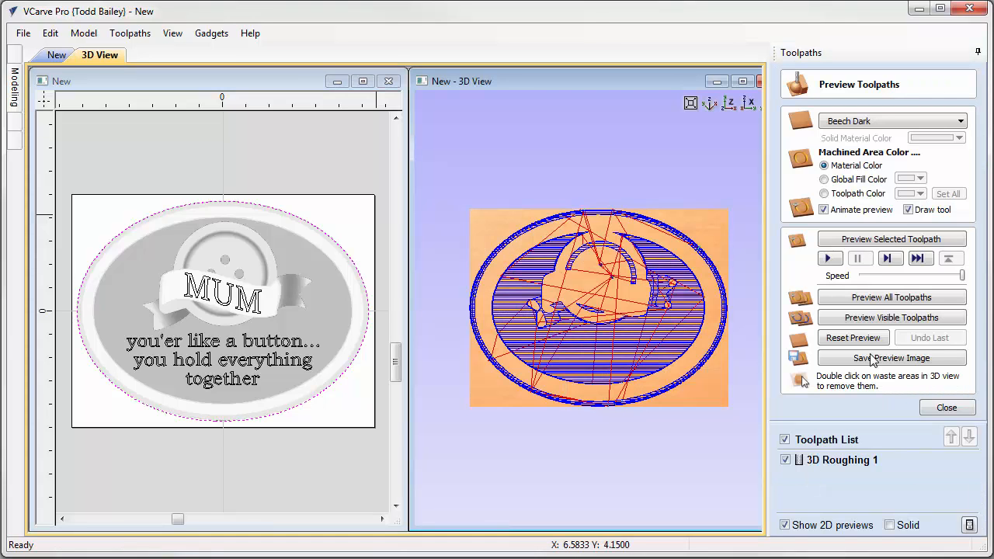
{"action": "left_click", "coordinate": [883, 325]}
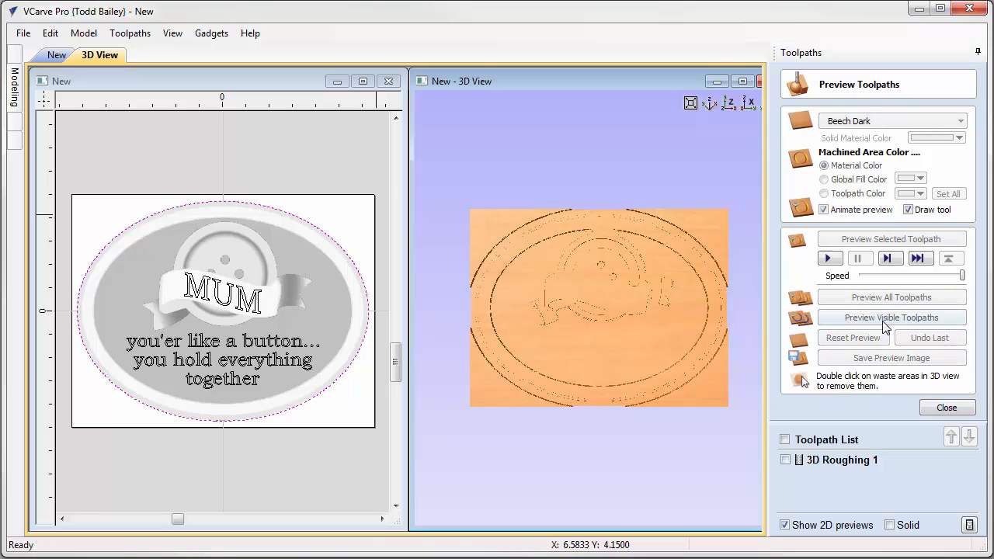
{"action": "left_click", "coordinate": [937, 411]}
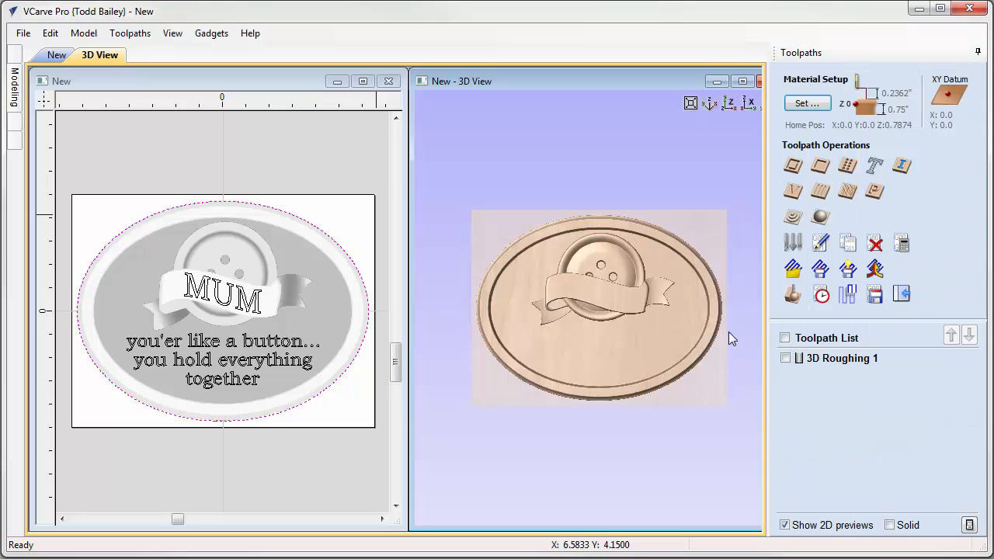
Step: Calculate and preview an offset-strategy finishing toolpath with the 0.125-inch ball nose, limited to the oval vector with a 0.25-inch boundary offset
{"action": "left_click", "coordinate": [819, 217]}
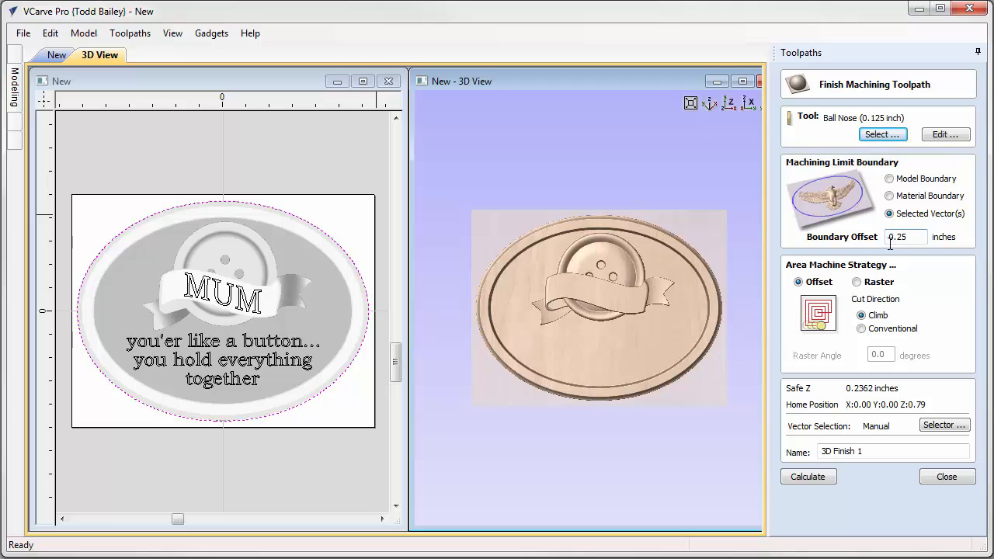
{"action": "left_click", "coordinate": [823, 480]}
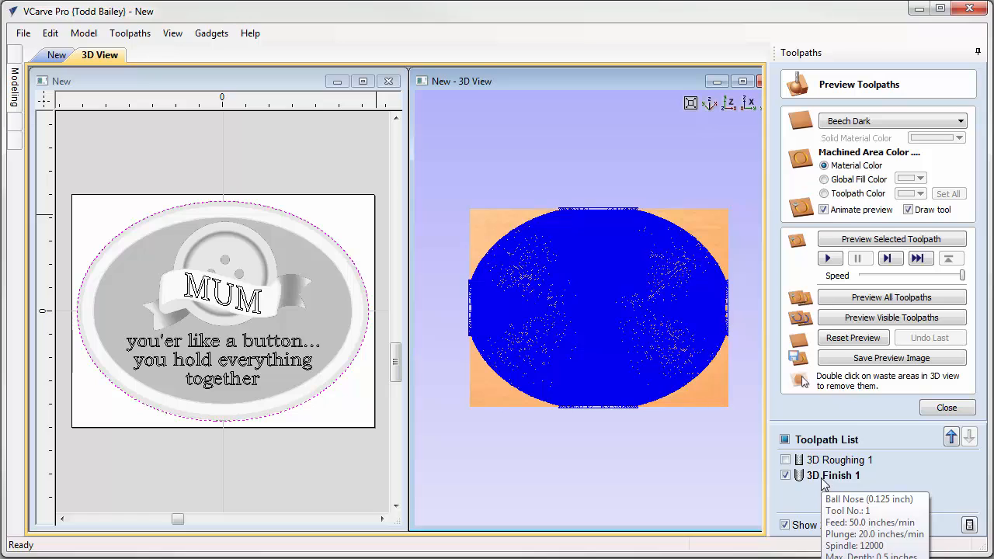
{"action": "left_click", "coordinate": [882, 320]}
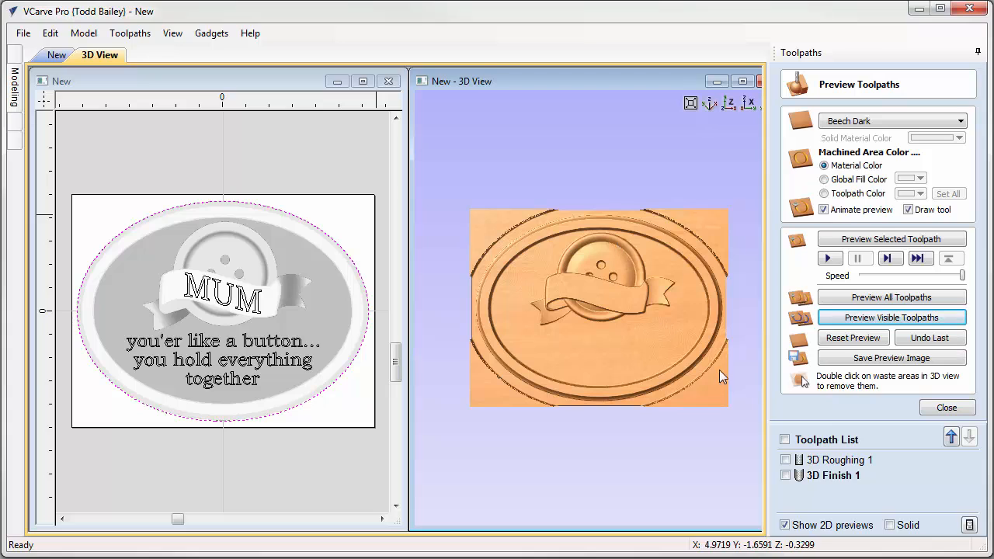
{"action": "left_click", "coordinate": [949, 409]}
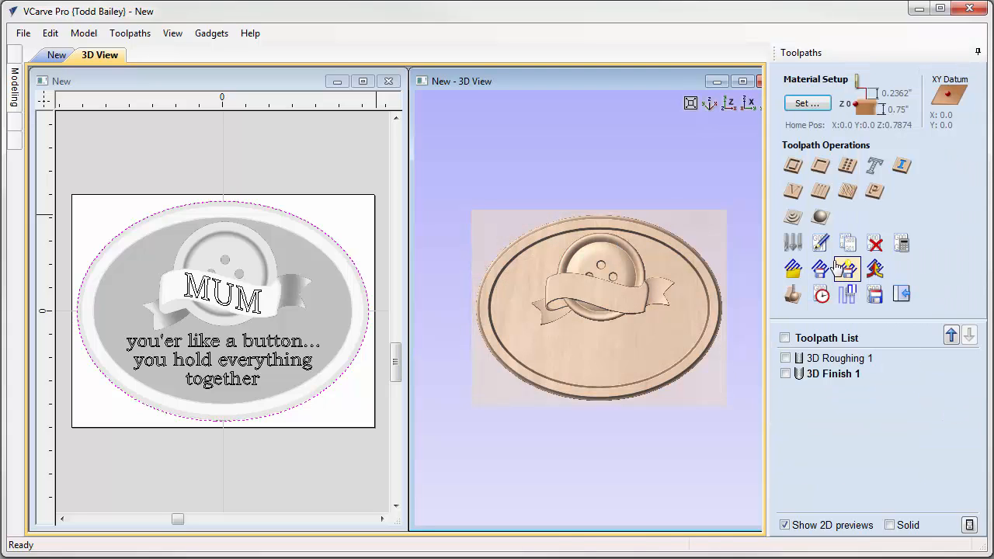
Step: Calculate and preview a V-carve toolpath for MUM and the three-line message, using the 90-degree 1.25-inch V-bit and projected onto the 3D model
{"action": "left_click", "coordinate": [233, 307]}
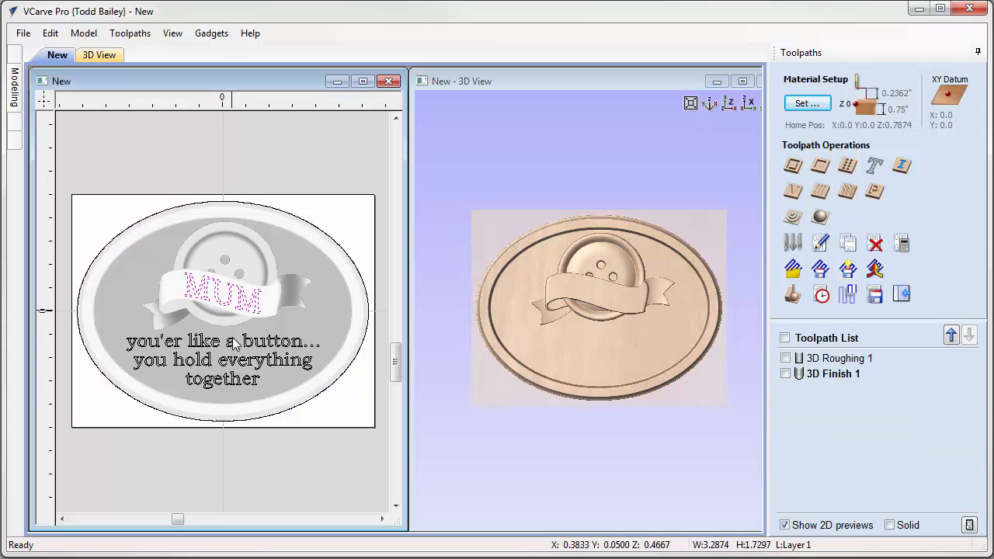
{"action": "left_click", "coordinate": [235, 353], "text": "shift"}
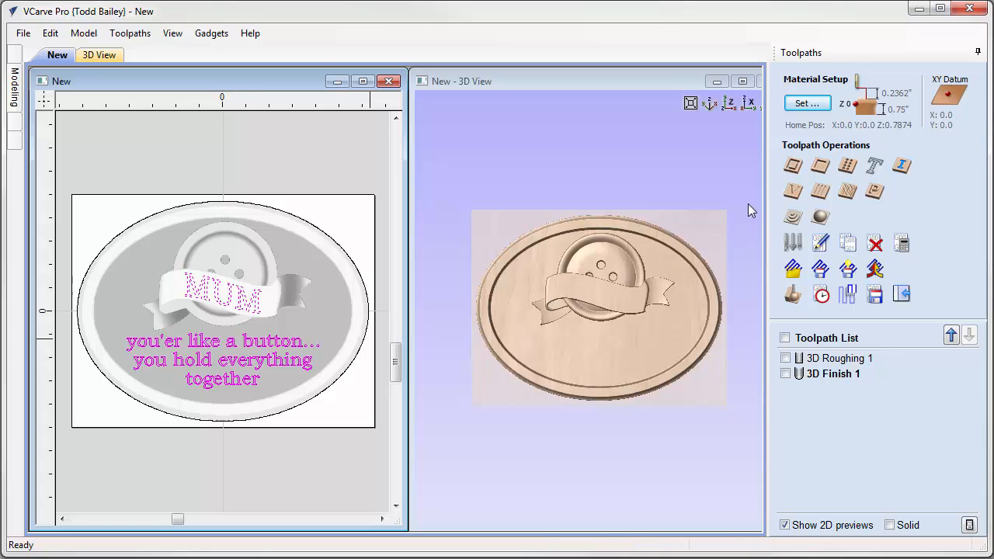
{"action": "left_click", "coordinate": [792, 191]}
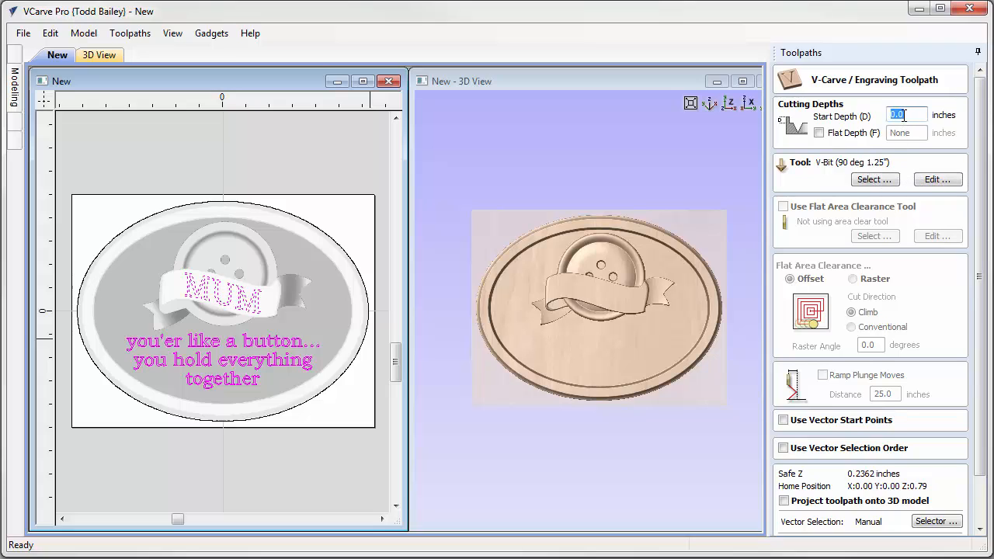
{"action": "left_click", "coordinate": [976, 328]}
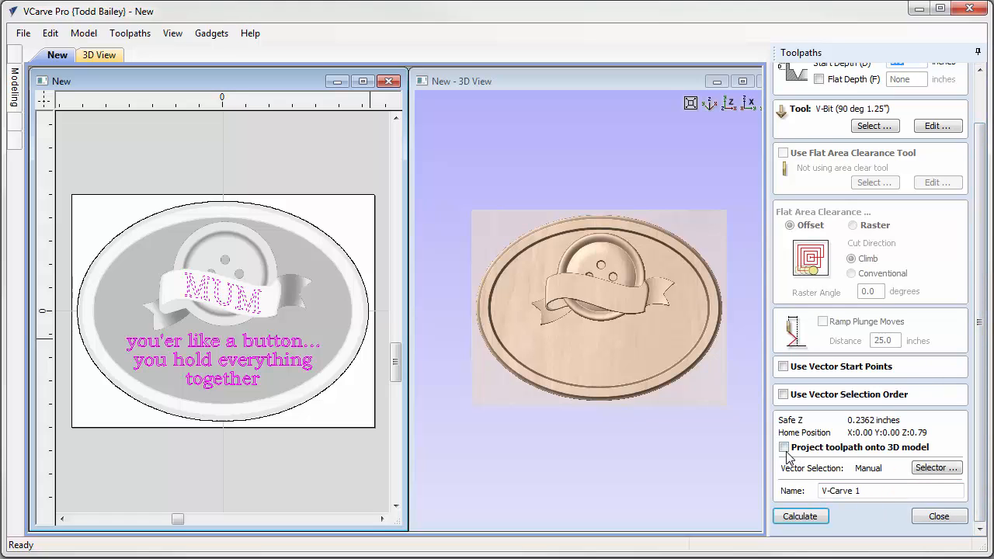
{"action": "left_click", "coordinate": [808, 518]}
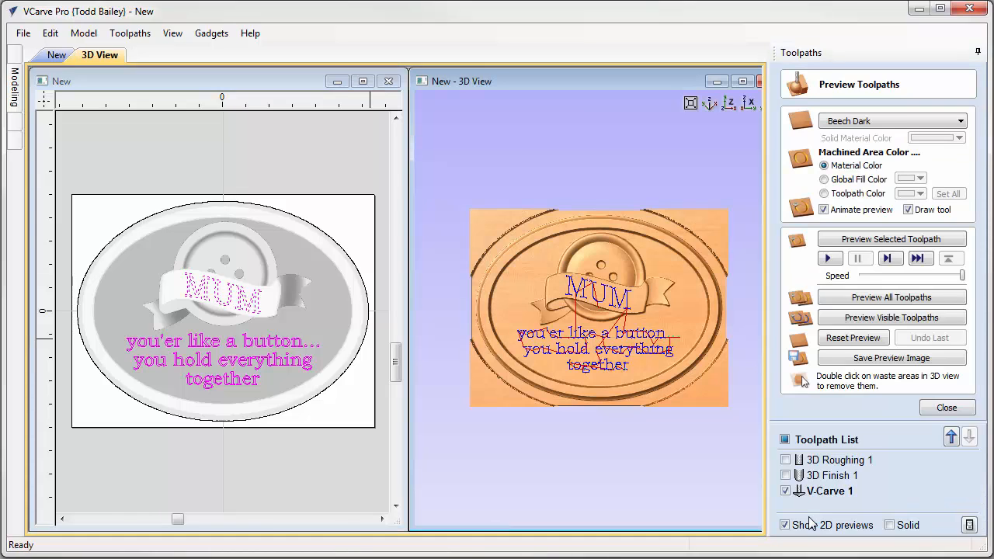
{"action": "left_click", "coordinate": [885, 322]}
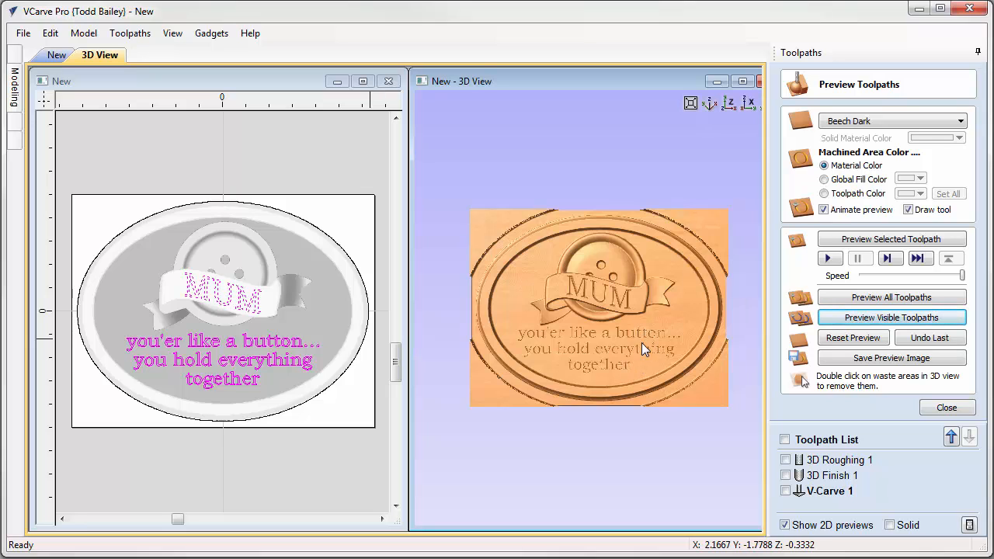
{"action": "left_click", "coordinate": [932, 413]}
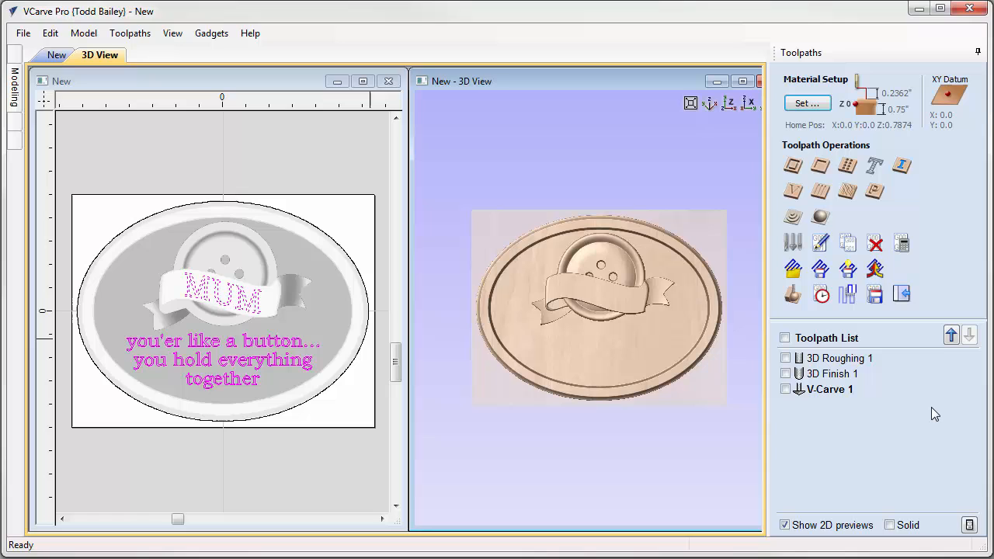
Step: Calculate and preview an outside profile toolpath around the oval vector with start depth 0.5 inches, cut depth 0.25 inches and the 0.25-inch end mill
{"action": "left_click", "coordinate": [796, 174]}
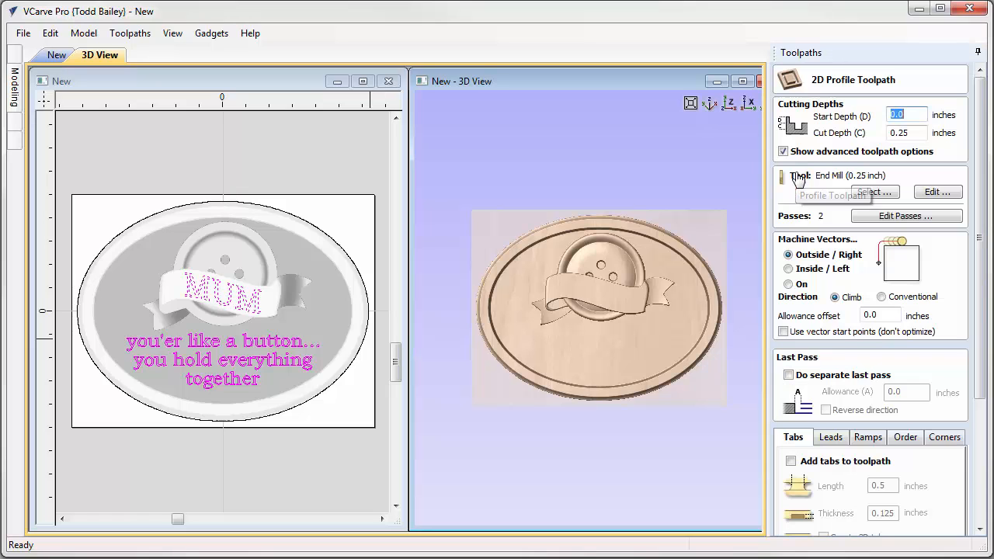
{"action": "left_click", "coordinate": [343, 258]}
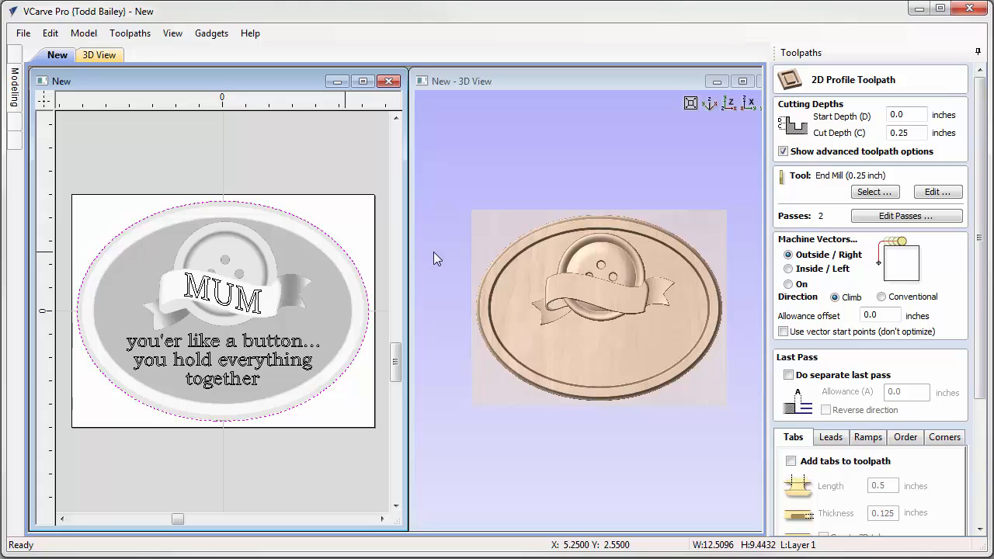
{"action": "left_click_drag", "start_coordinate": [907, 115], "coordinate": [883, 116]}
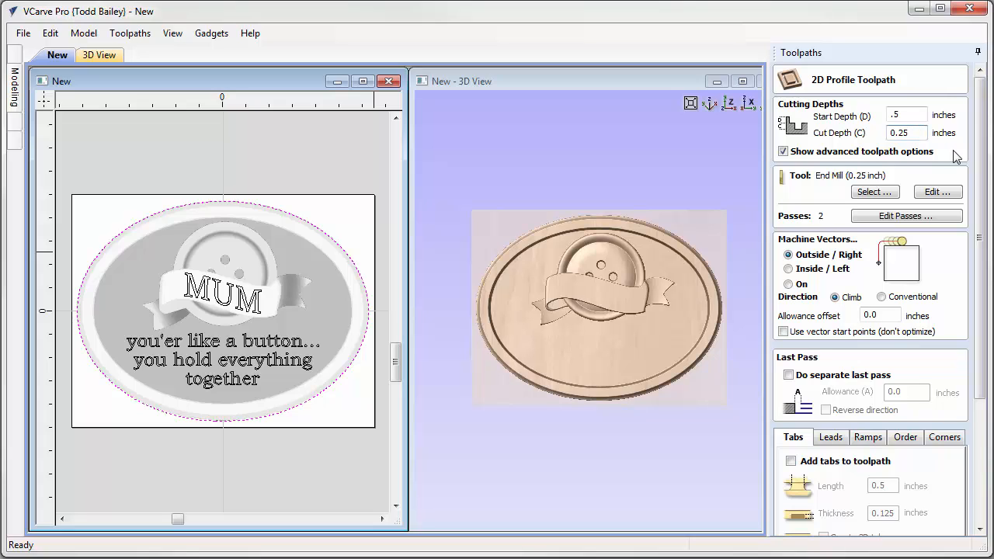
{"action": "left_click_drag", "start_coordinate": [988, 182], "coordinate": [982, 269]}
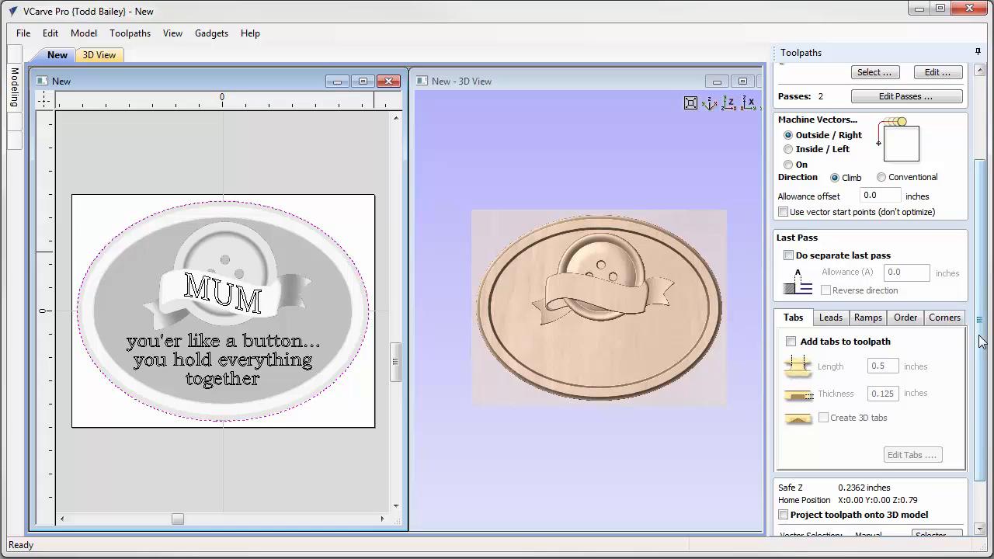
{"action": "left_click_drag", "start_coordinate": [979, 336], "coordinate": [978, 391]}
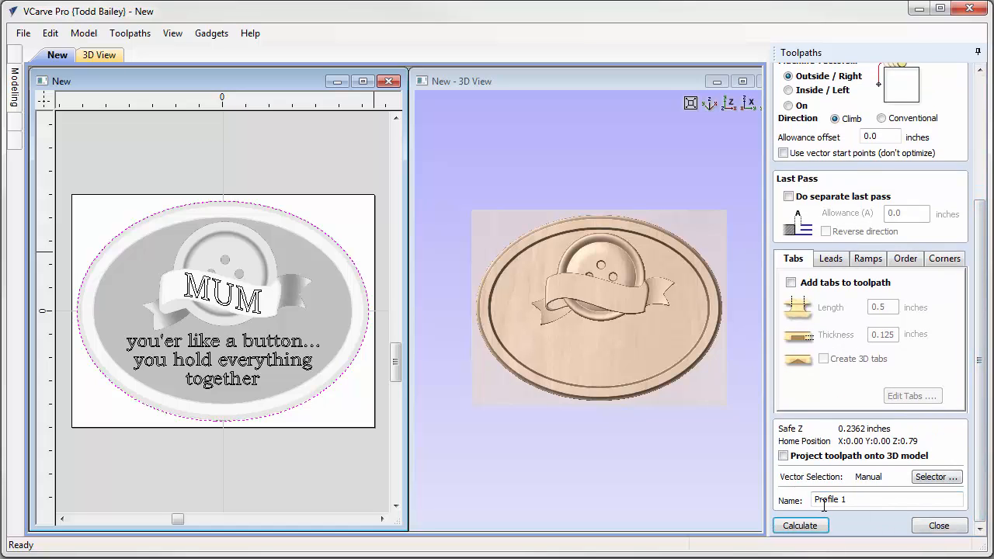
{"action": "left_click", "coordinate": [805, 526]}
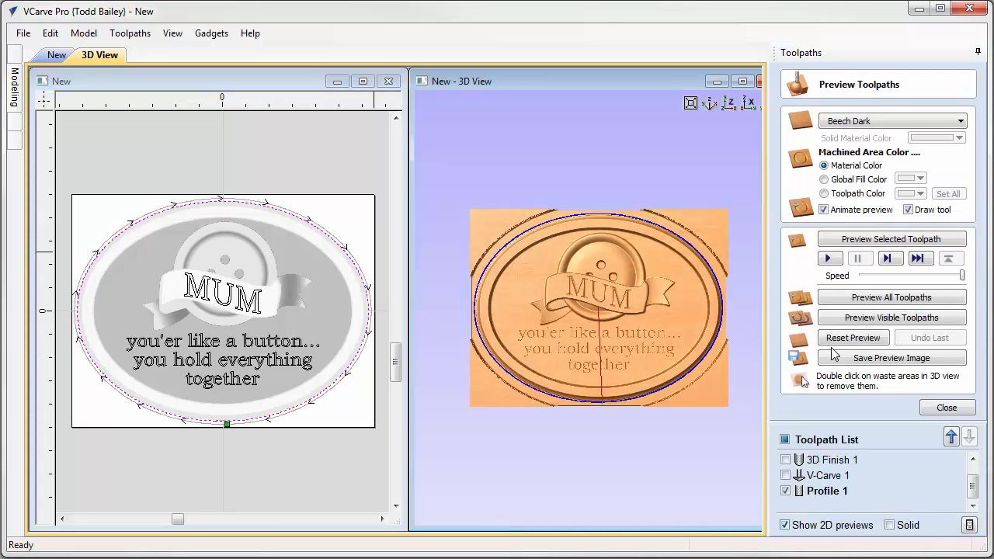
{"action": "left_click", "coordinate": [846, 320]}
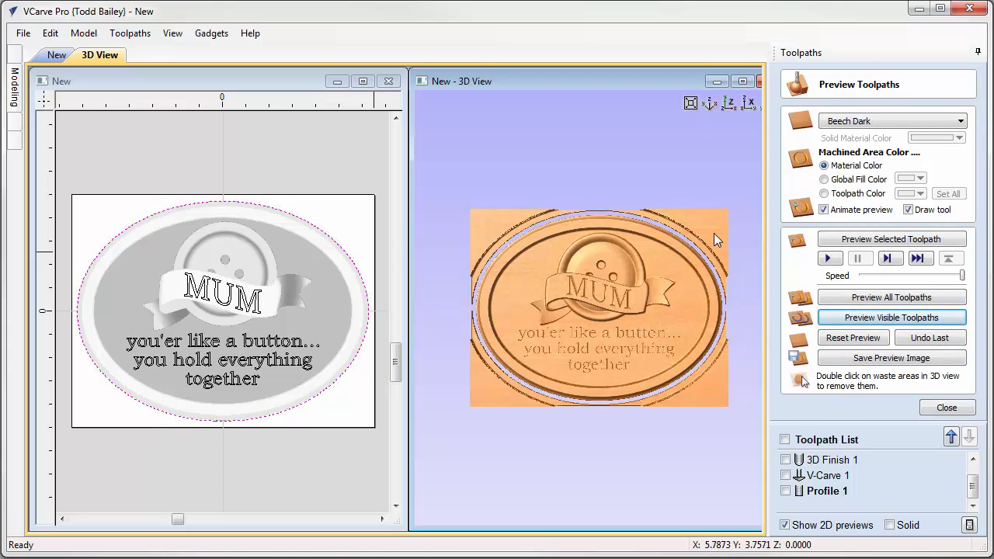
Step: Remove the waste material around the cut-out plaque and inspect the finished sign in a maximized 3D view
{"action": "double_click", "coordinate": [713, 233]}
{"action": "double_click", "coordinate": [714, 389]}
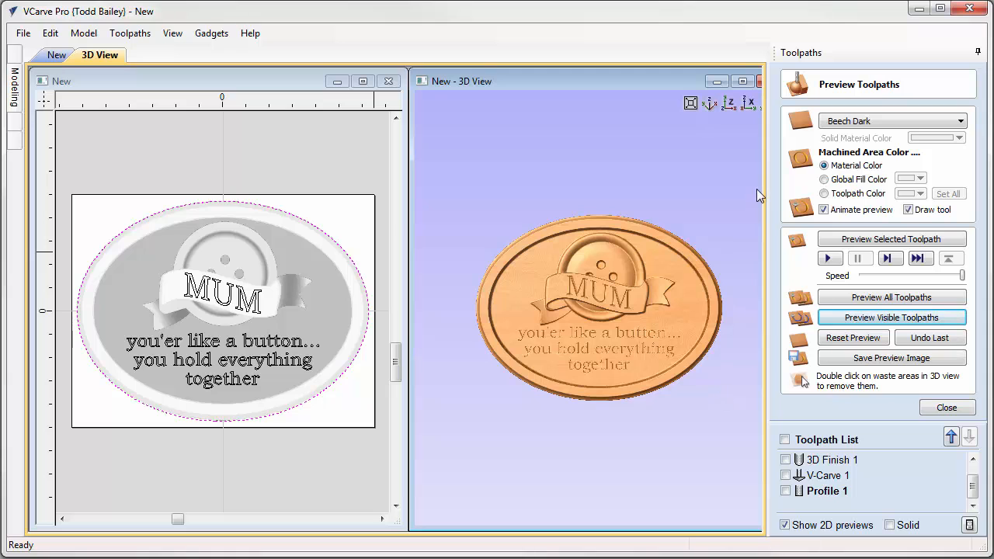
{"action": "left_click", "coordinate": [742, 82]}
{"action": "scroll", "coordinate": [435, 446], "scroll_direction": "down", "scroll_amount": 2}
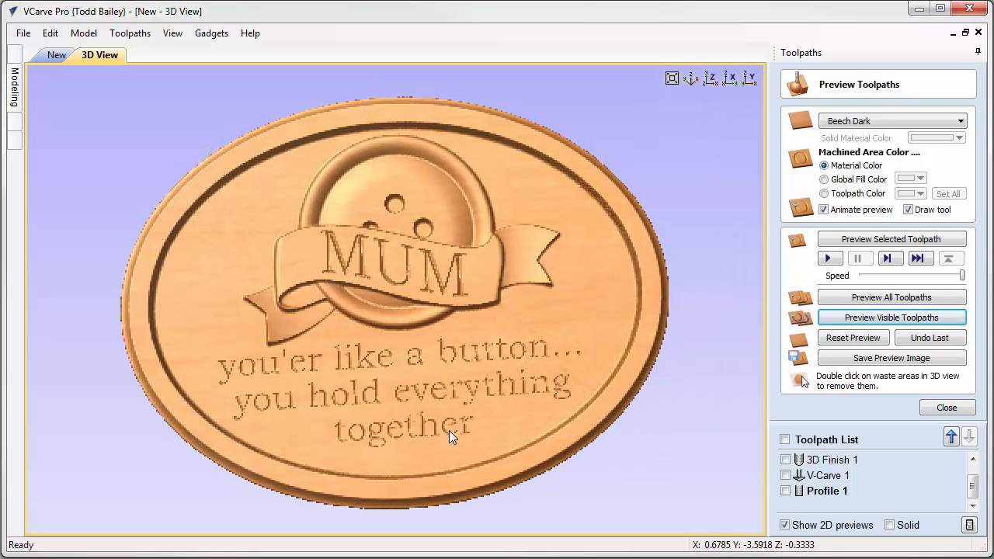